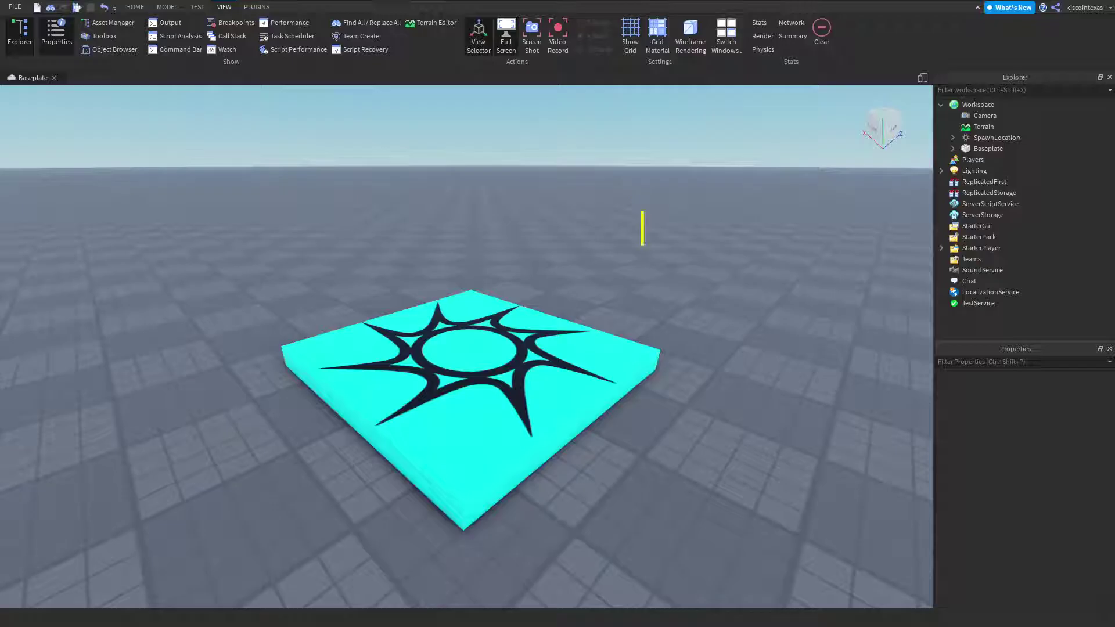
text(Mouse )
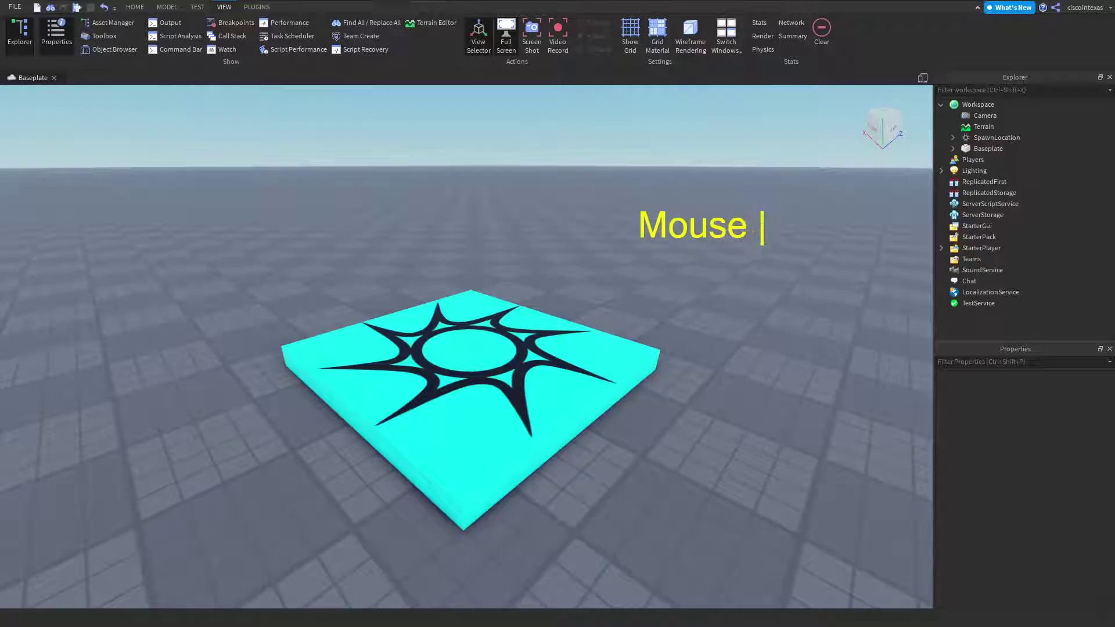
text(scroll wheel will zoom in and out)
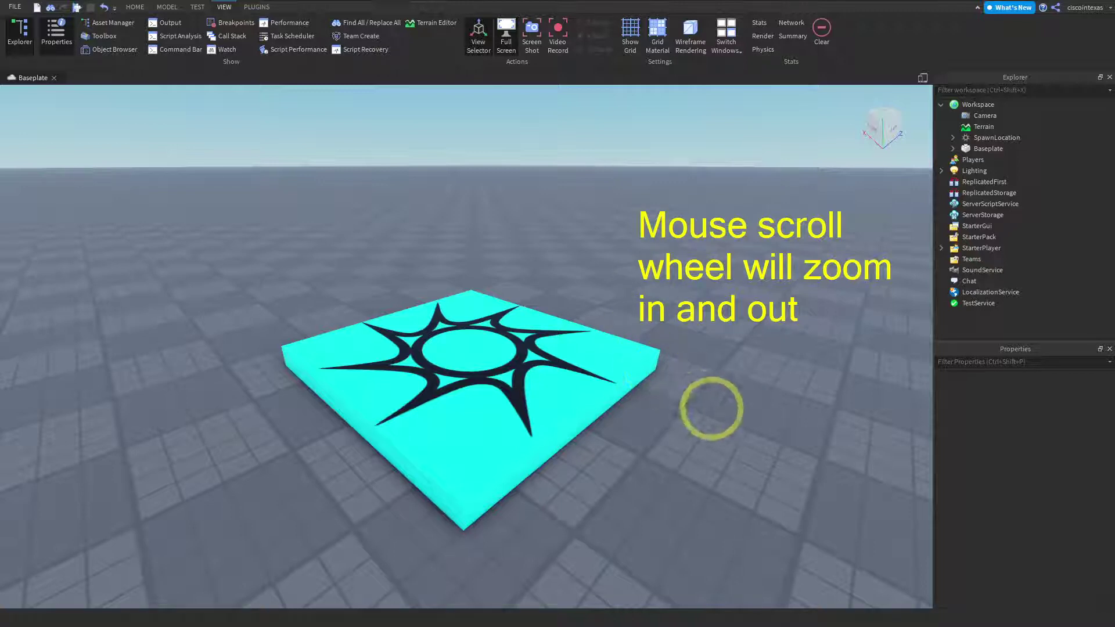
key(Escape)
Step: Zoom the camera in and out repeatedly to view the spawn location from close up and far away
scroll(703, 399, down, 4)
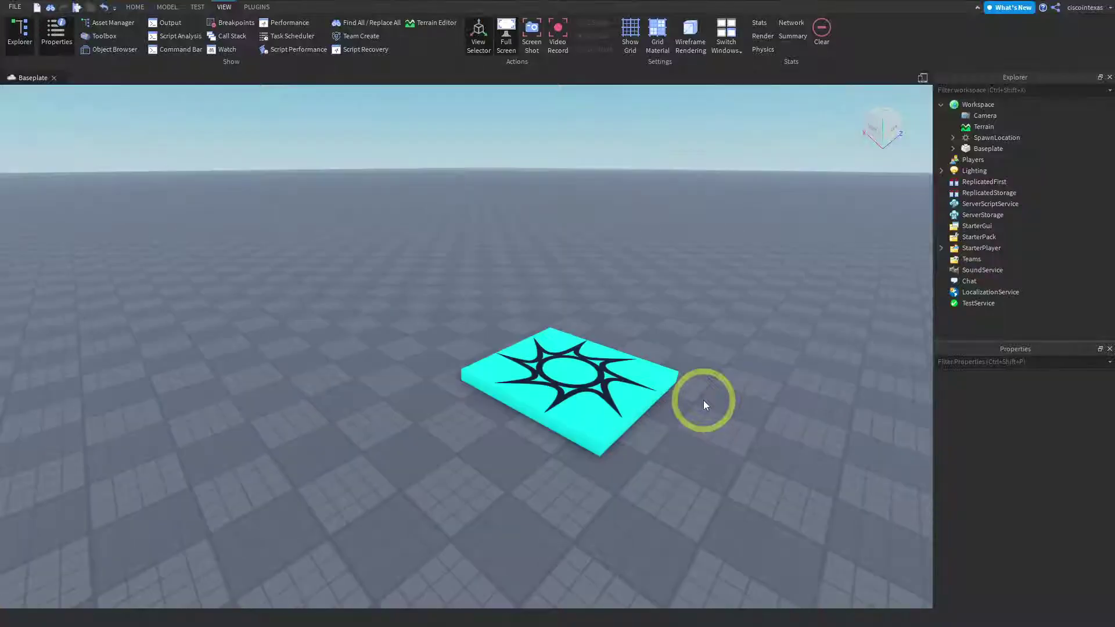
scroll(703, 405, up, 4)
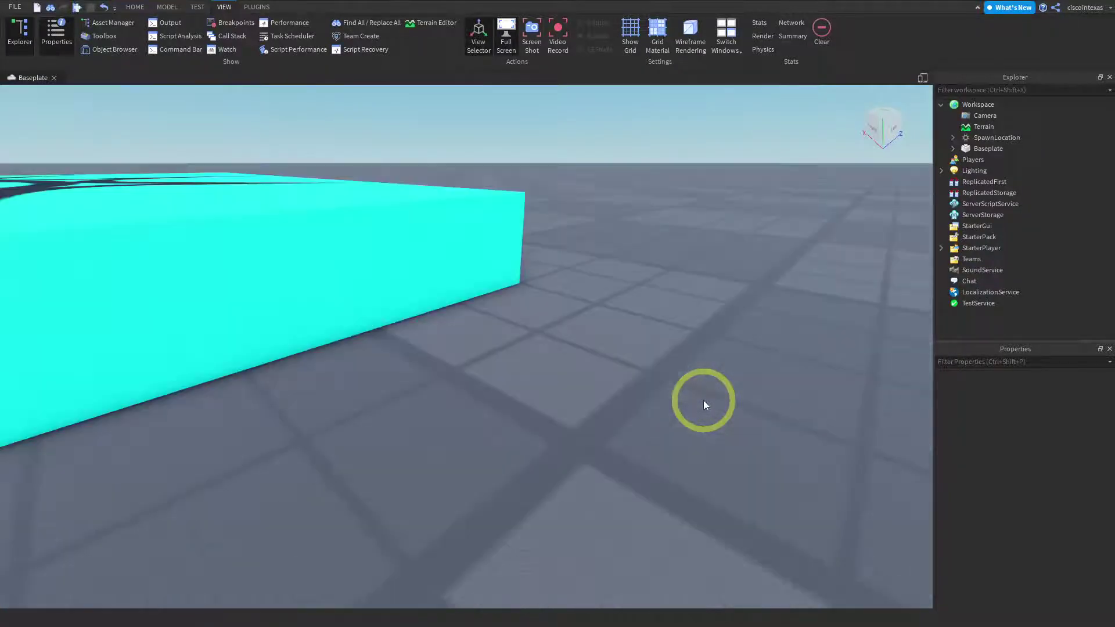
scroll(702, 405, down, 8)
scroll(703, 401, up, 4)
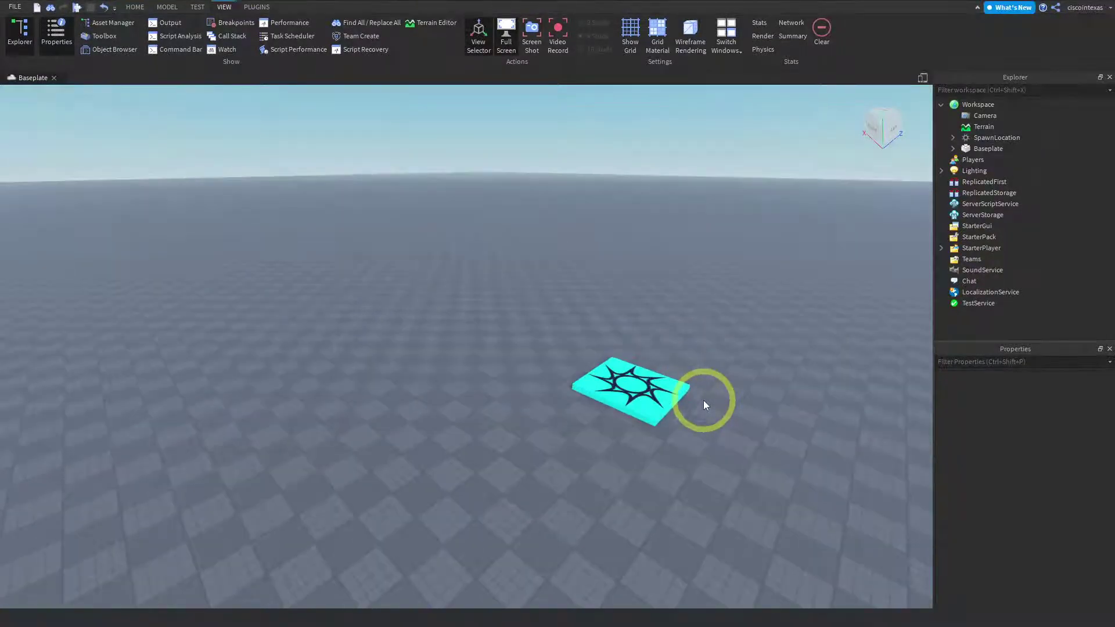
scroll(703, 401, down, 4)
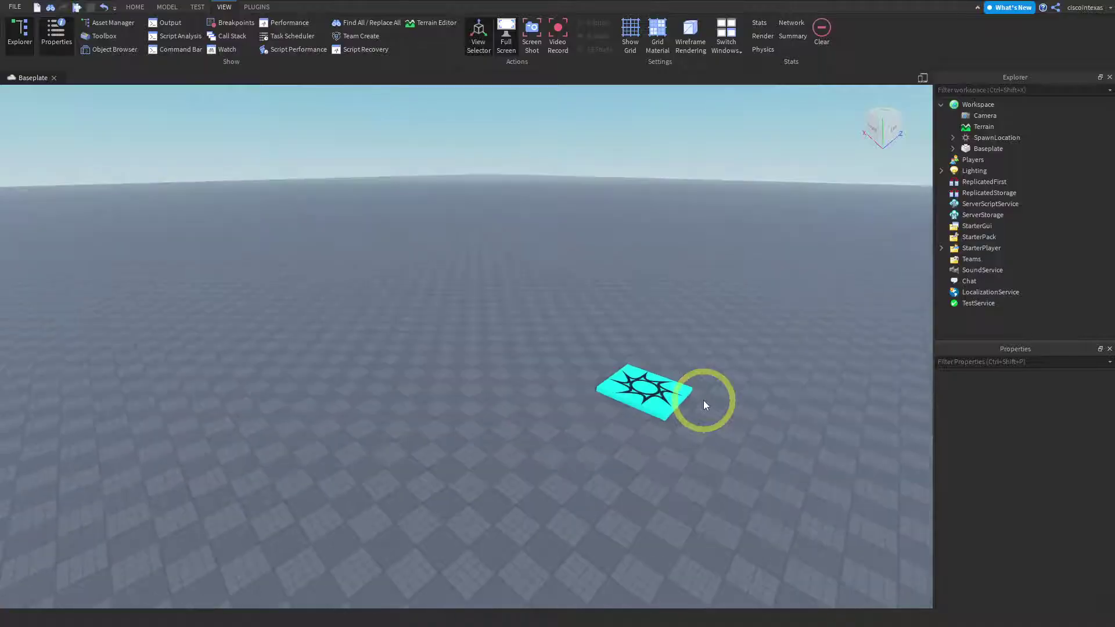
scroll(704, 400, up, 4)
scroll(703, 401, down, 4)
scroll(703, 401, up, 4)
scroll(703, 400, down, 4)
scroll(703, 401, up, 4)
scroll(703, 400, down, 4)
scroll(703, 401, up, 4)
scroll(703, 401, down, 3)
scroll(703, 400, up, 2)
scroll(702, 401, up, 4)
scroll(703, 400, down, 4)
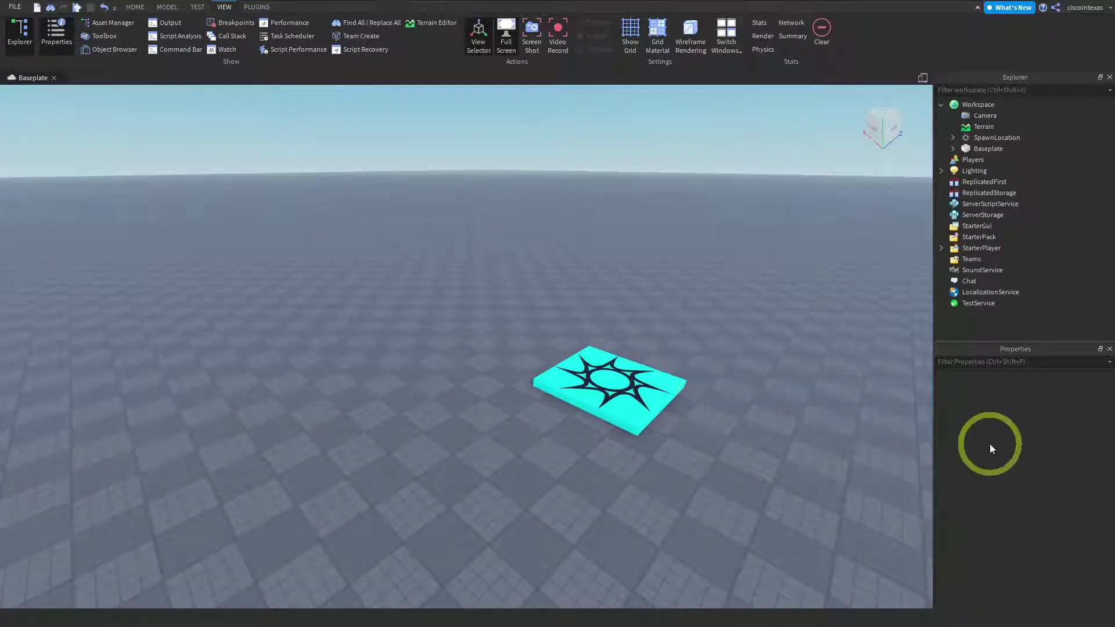
scroll(686, 294, down, 1)
scroll(687, 293, up, 3)
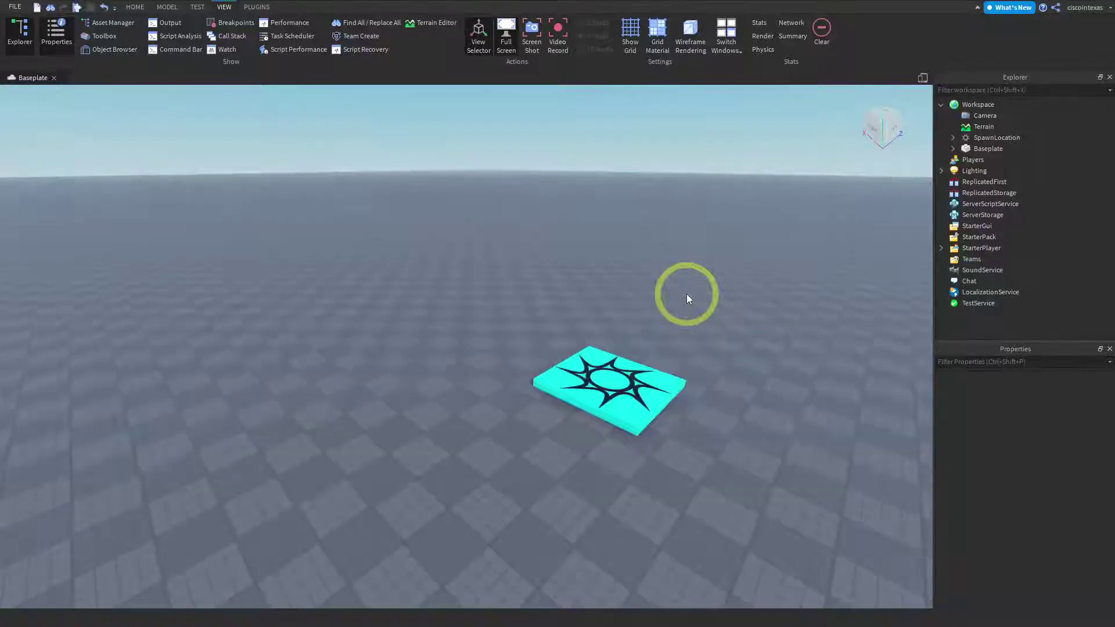
scroll(687, 294, down, 4)
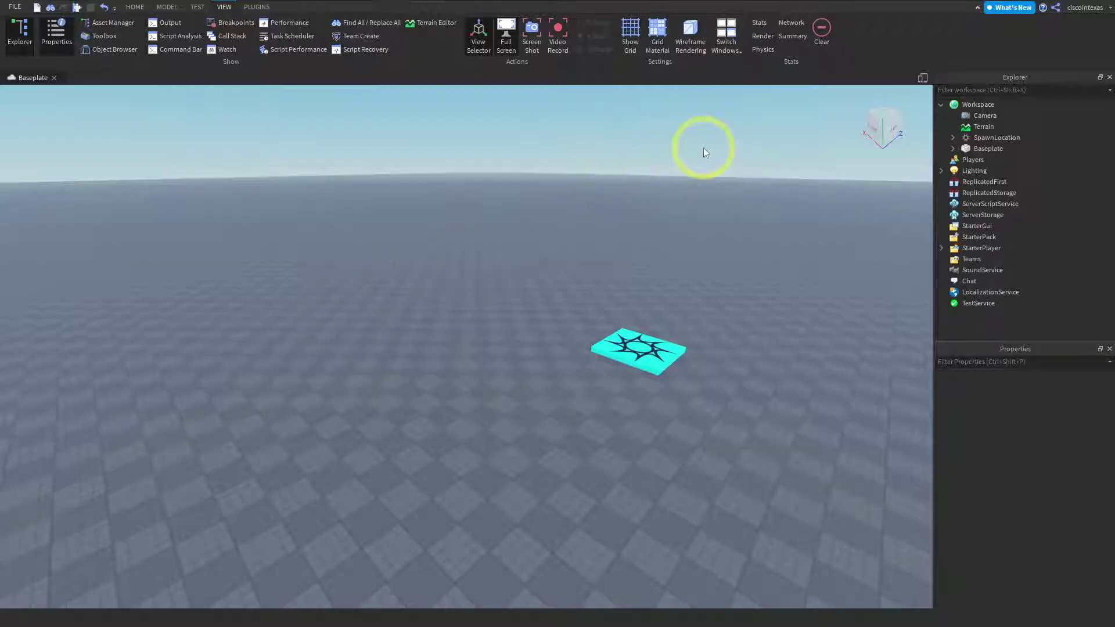
Step: Select and deselect the spawn location, and practise zooming the camera in and out over the baseplate
click(640, 355)
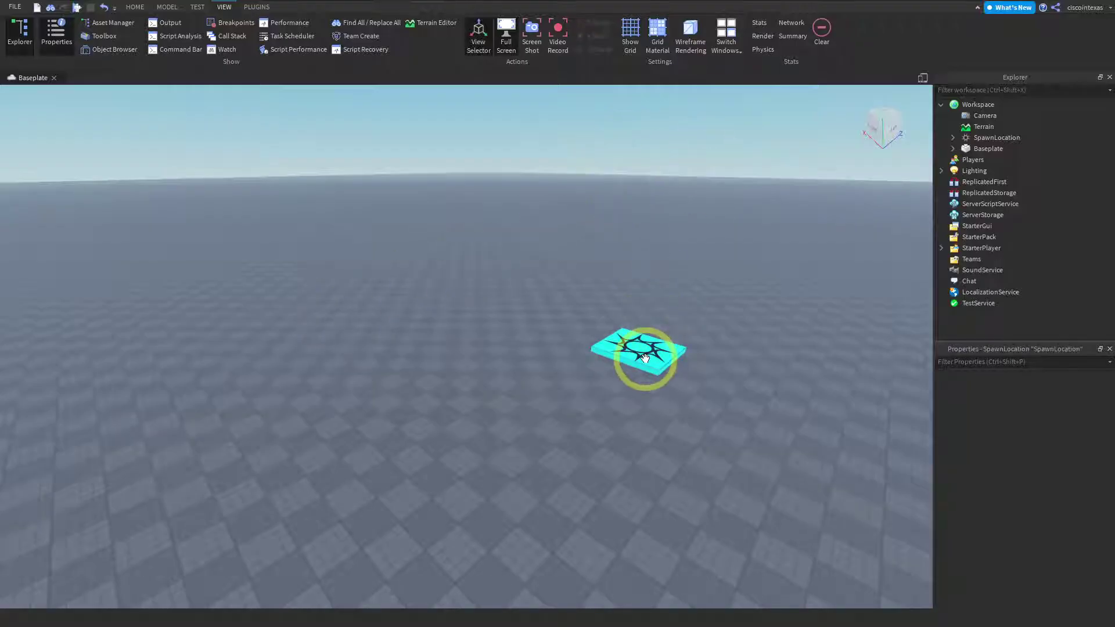
click(636, 155)
scroll(740, 304, down, 1)
scroll(741, 304, up, 1)
scroll(740, 304, down, 2)
scroll(741, 304, up, 4)
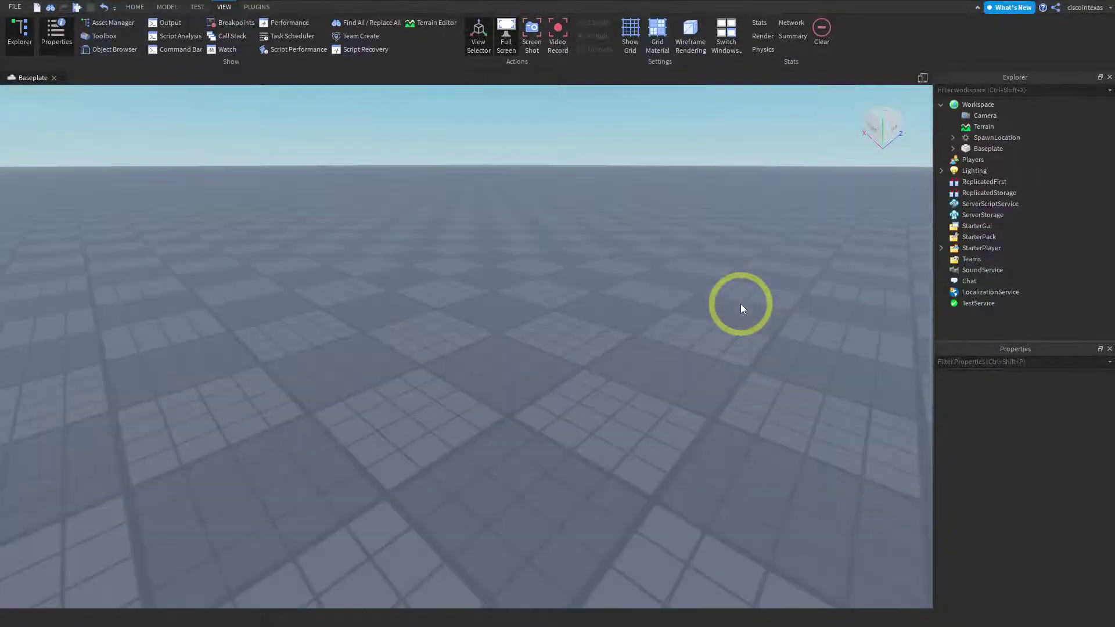
scroll(740, 305, down, 4)
scroll(741, 304, up, 3)
scroll(740, 304, down, 3)
scroll(741, 305, up, 2)
scroll(740, 304, down, 3)
scroll(741, 305, up, 4)
scroll(740, 305, down, 4)
scroll(740, 304, up, 3)
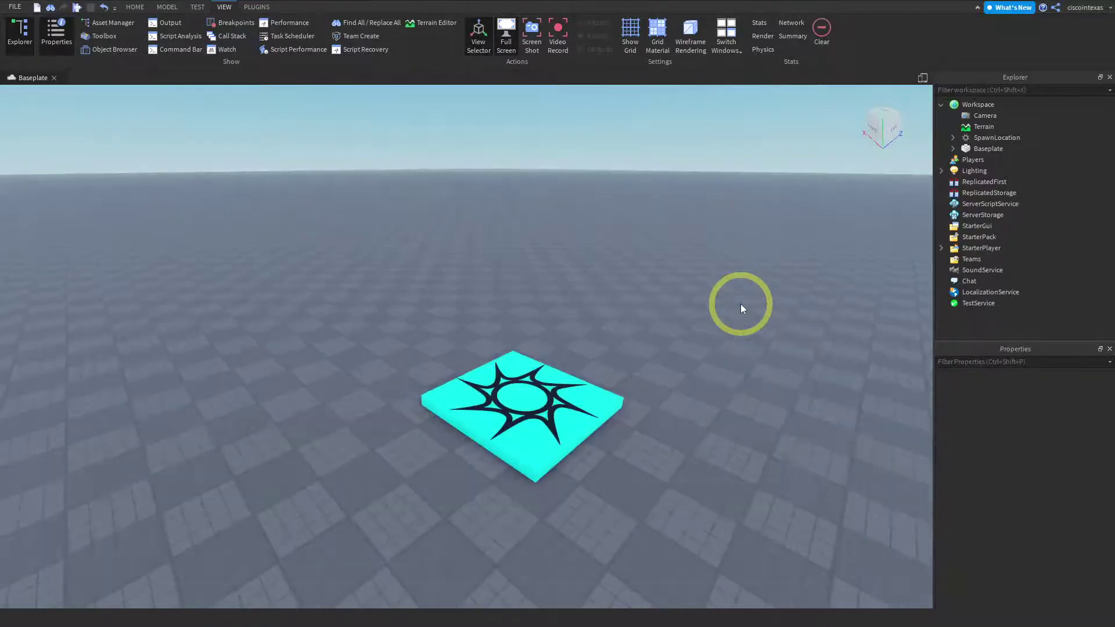
scroll(741, 304, down, 3)
scroll(740, 305, up, 4)
scroll(740, 304, down, 4)
scroll(741, 304, up, 3)
scroll(740, 304, down, 1)
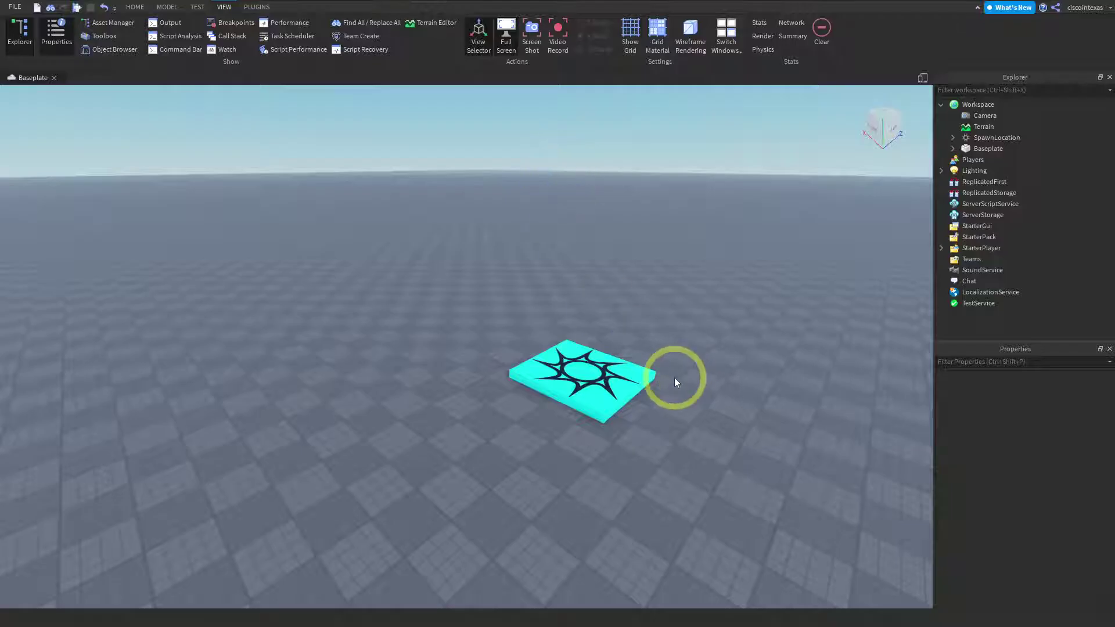
Step: Rotate the camera around the spawn location and adjust the zoom to view it from a steeper angle
right_drag(670, 395, 598, 404)
scroll(671, 393, up, 5)
scroll(670, 390, down, 3)
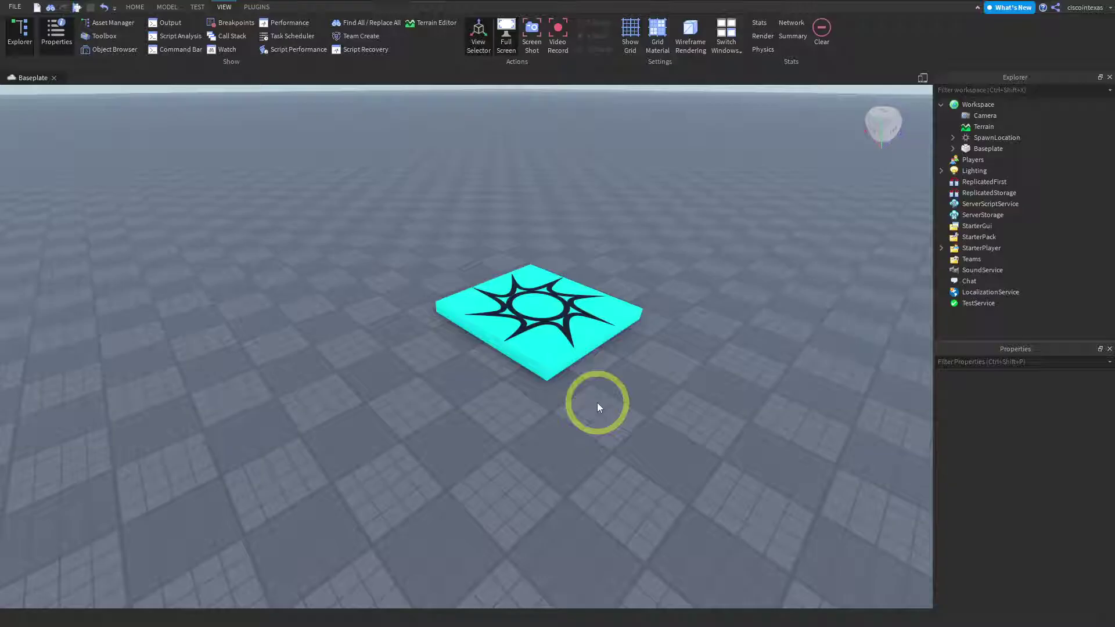
right_drag(621, 423, 622, 422)
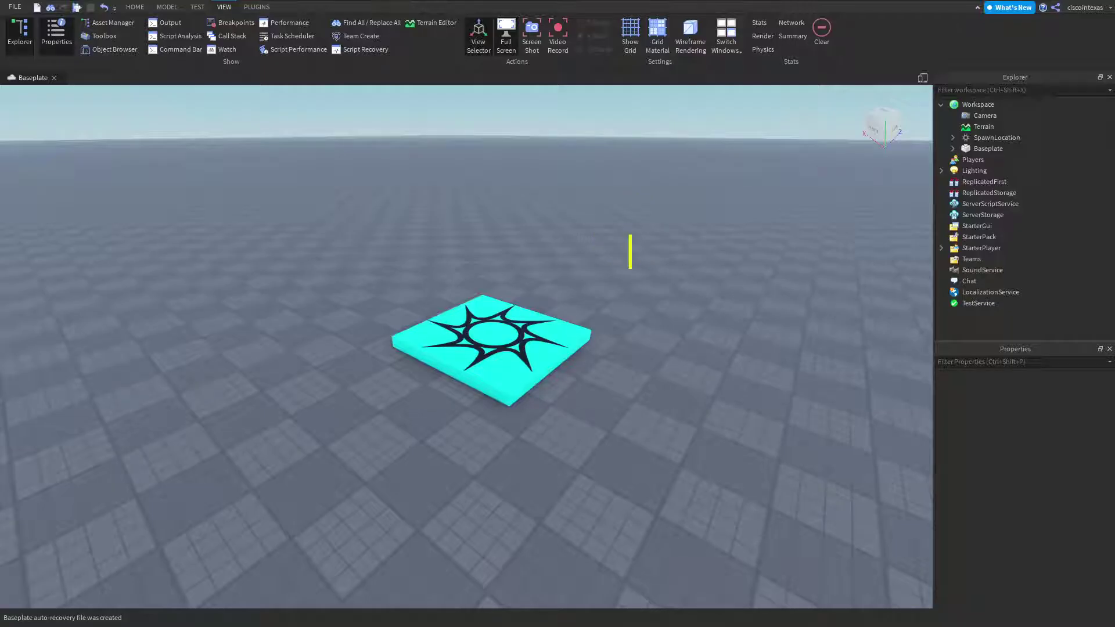
text(You can use)
key(Return)
text(the arrow )
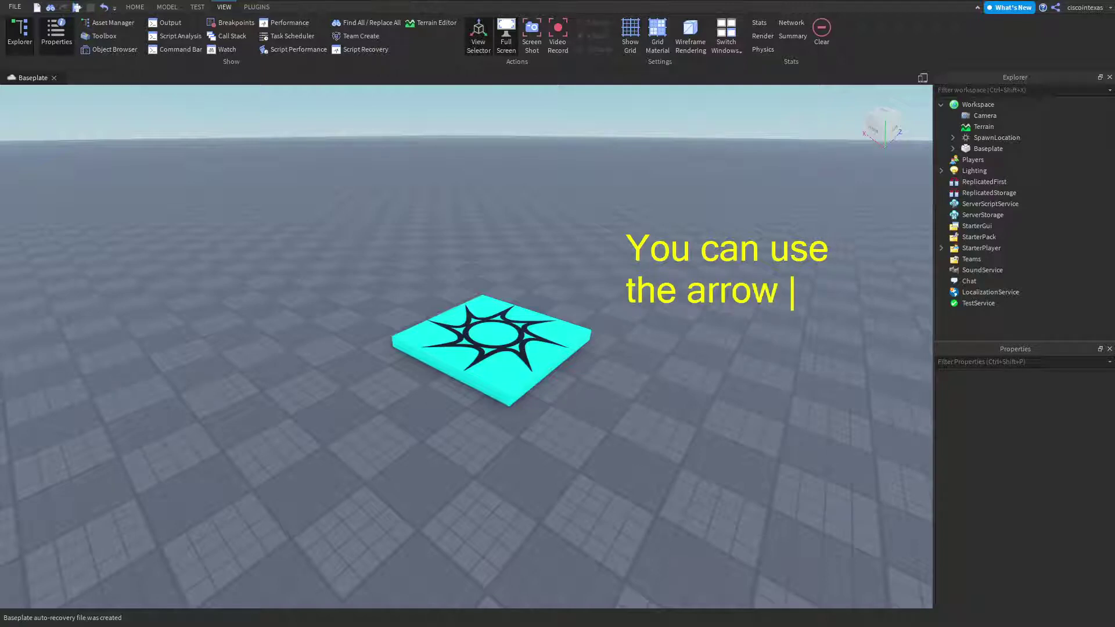
text(keys)
key(Return)
text(to mo)
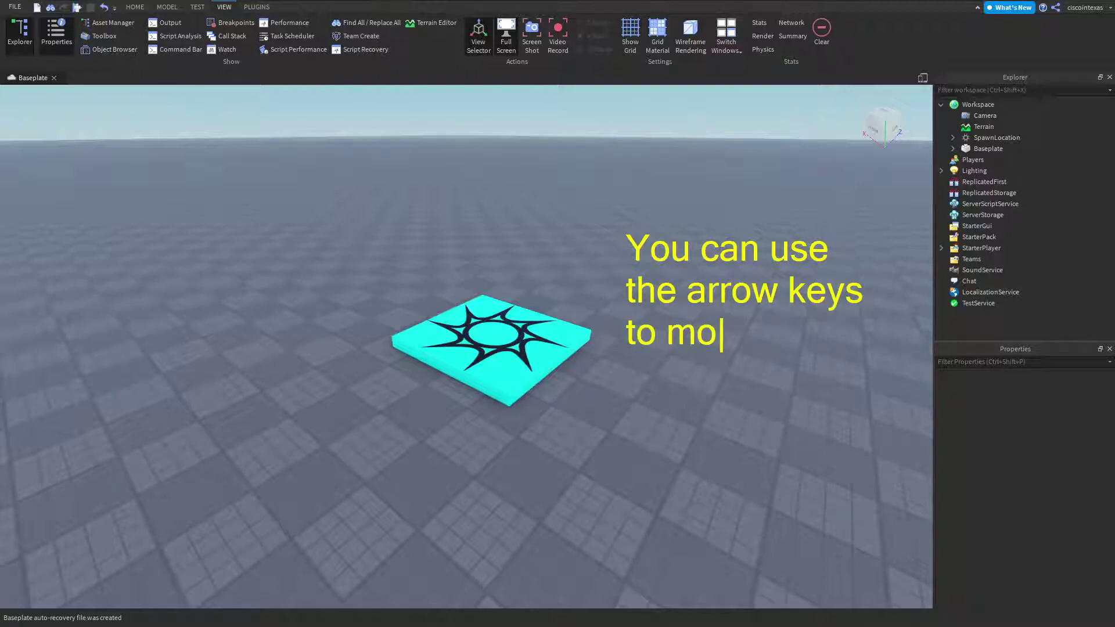
text(ve the camer)
key(BackSpace)
key(BackSpace)
key(BackSpace)
key(BackSpace)
key(BackSpace)
key(BackSpace)
key(Return)
text(ca)
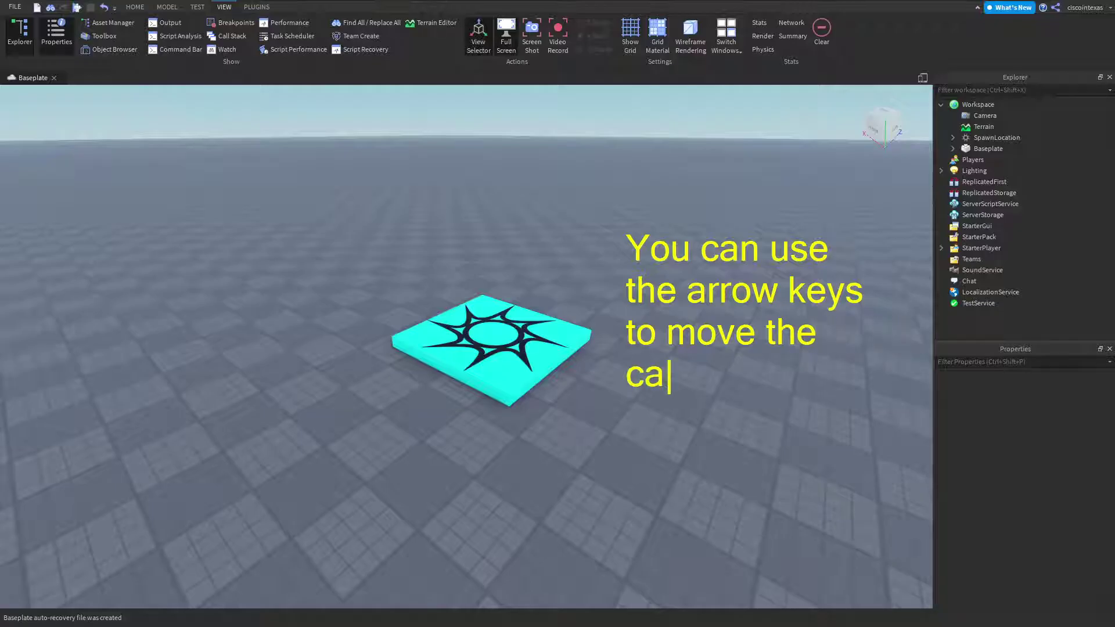
text(mera)
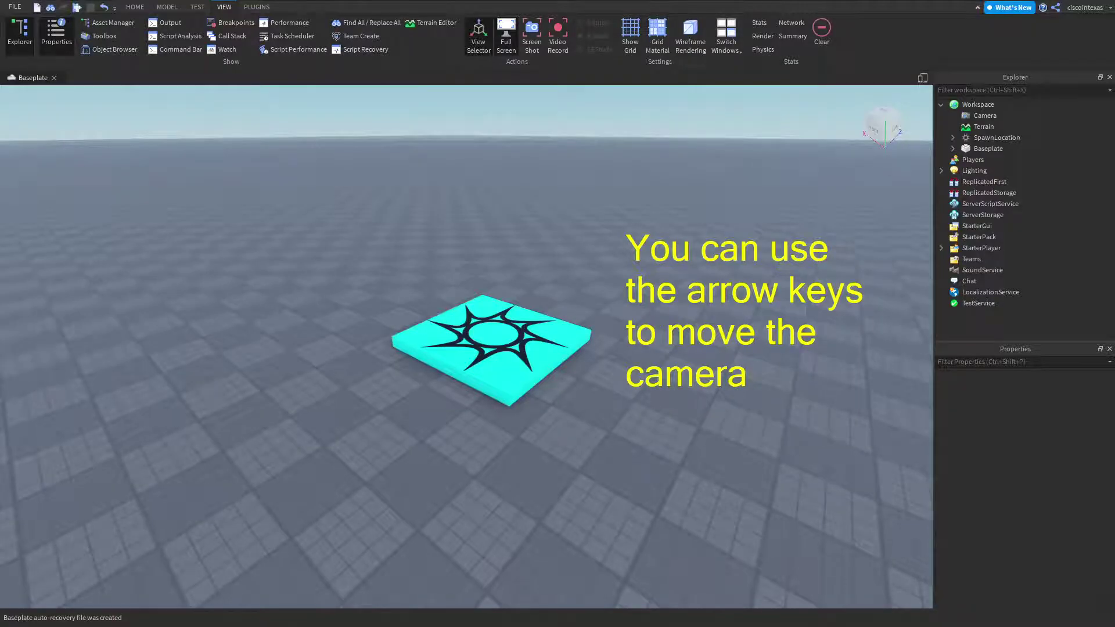
right_click(625, 228)
click(566, 173)
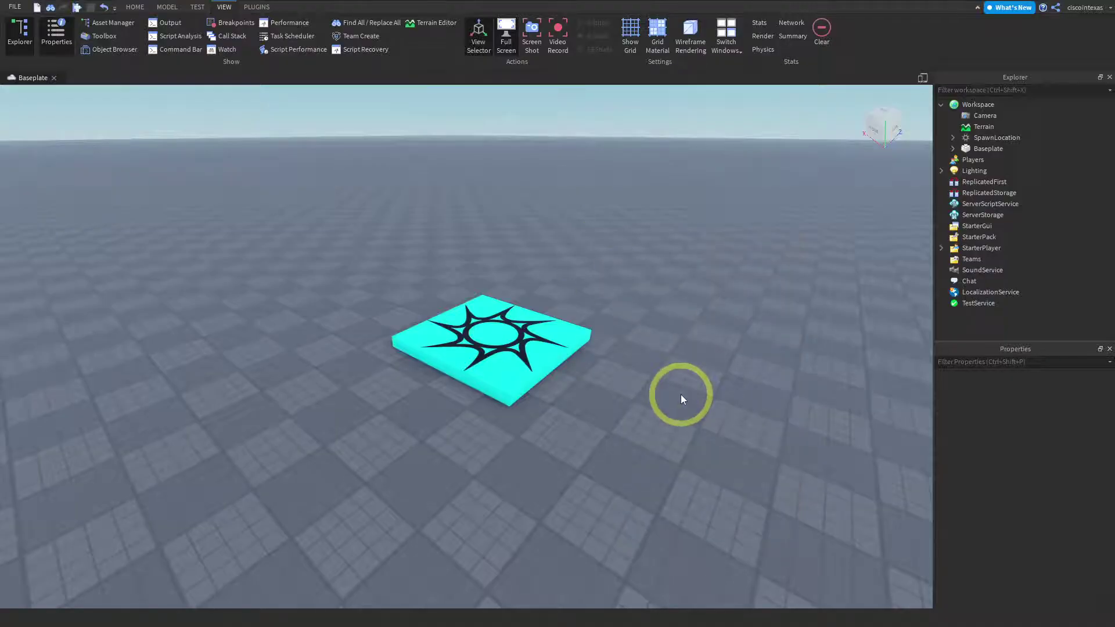
Step: Move the camera toward the spawn location, back away from it, and forward again
scroll(680, 395, up, 5)
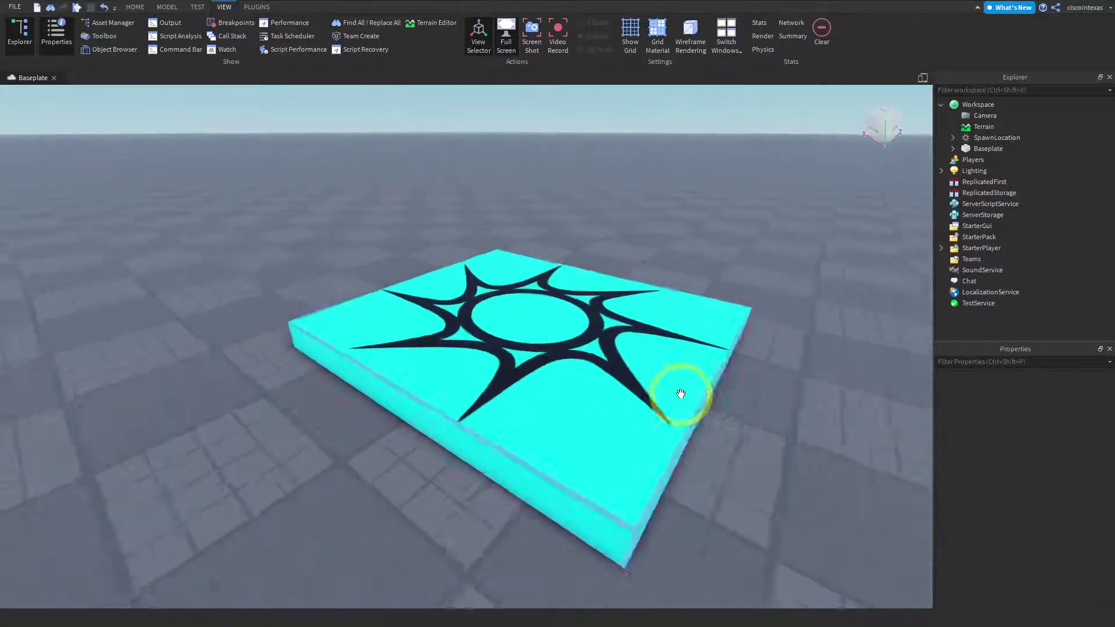
scroll(681, 395, down, 5)
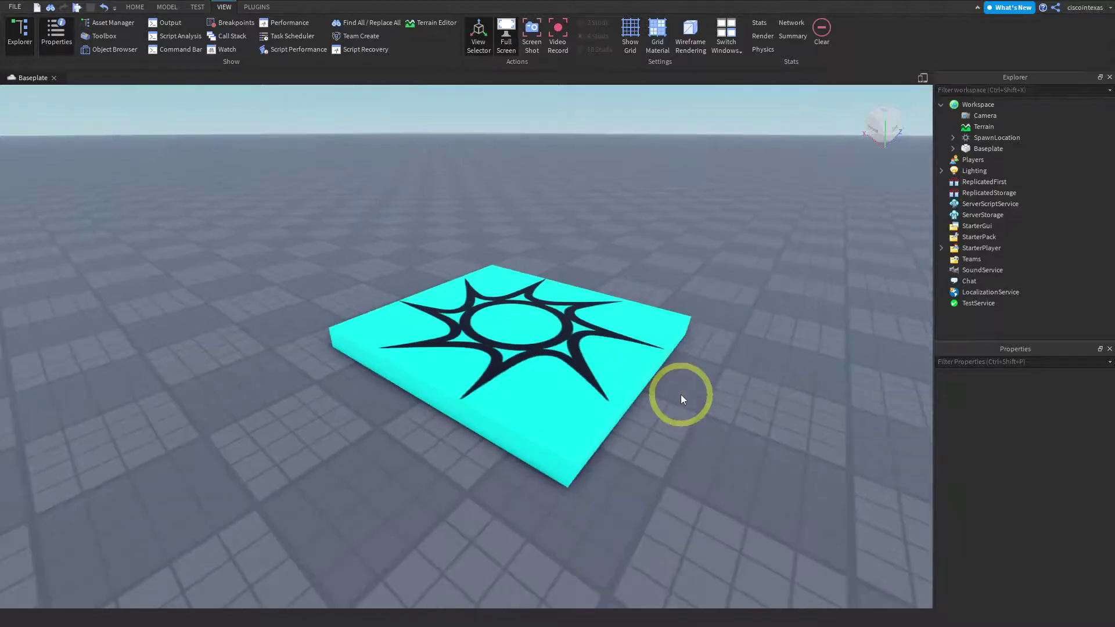
scroll(680, 395, down, 1)
key(s)
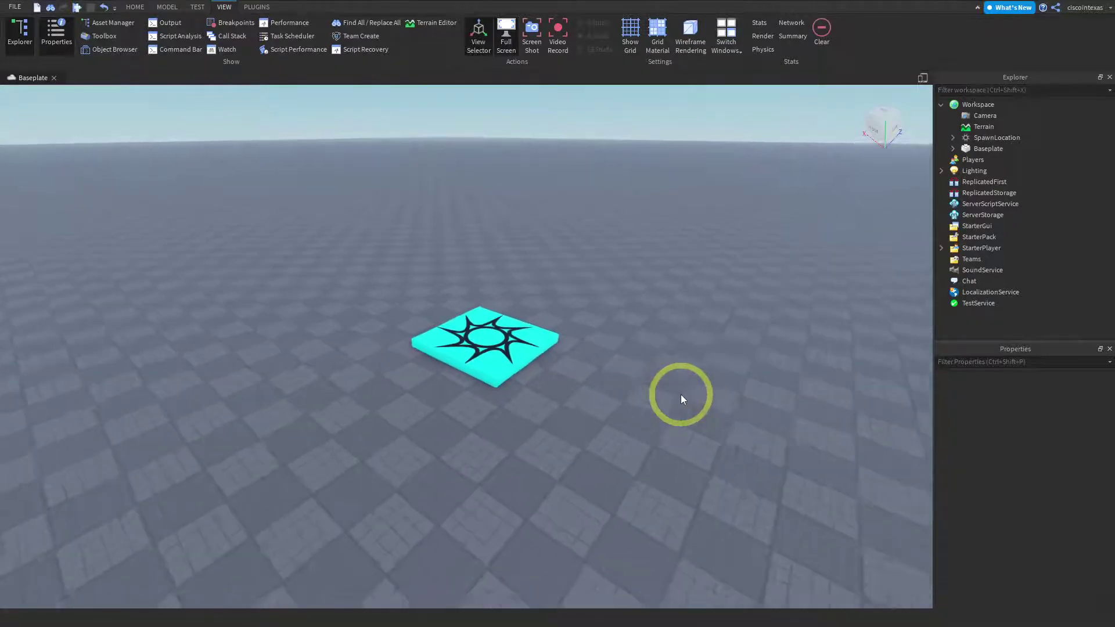
key(w)
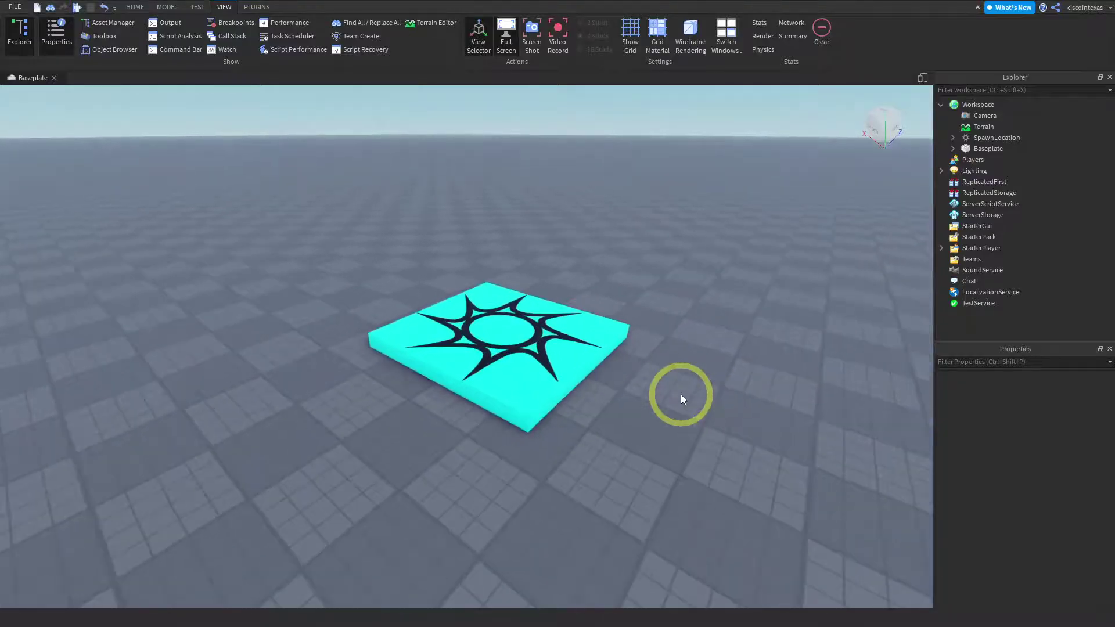
Step: Slide the camera sideways in both directions to view the spawn location from shifted positions
key(a)
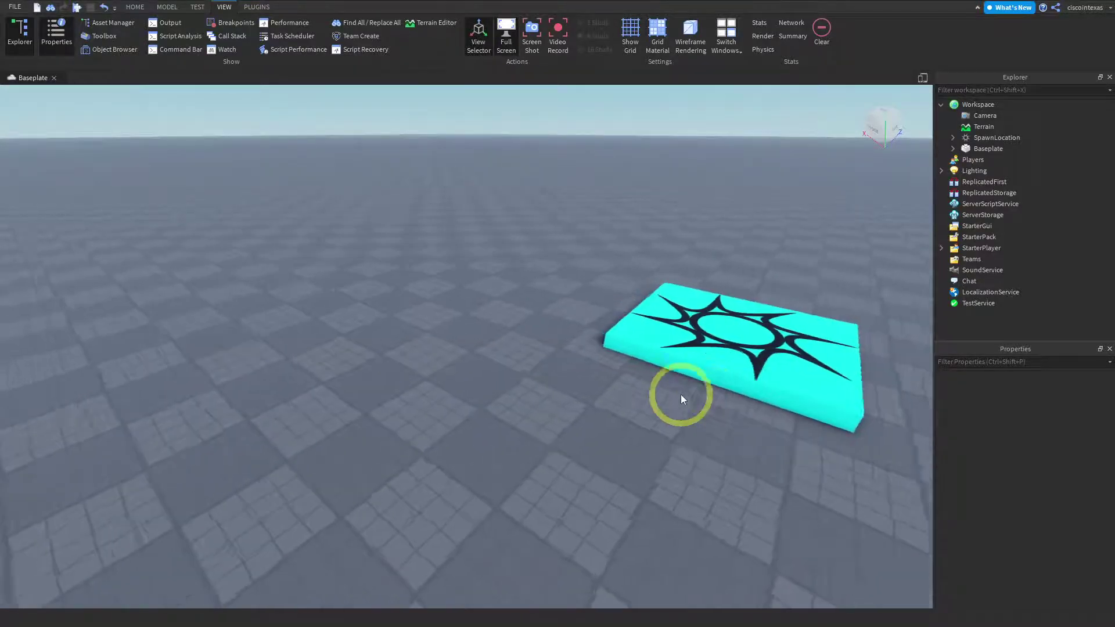
key(d)
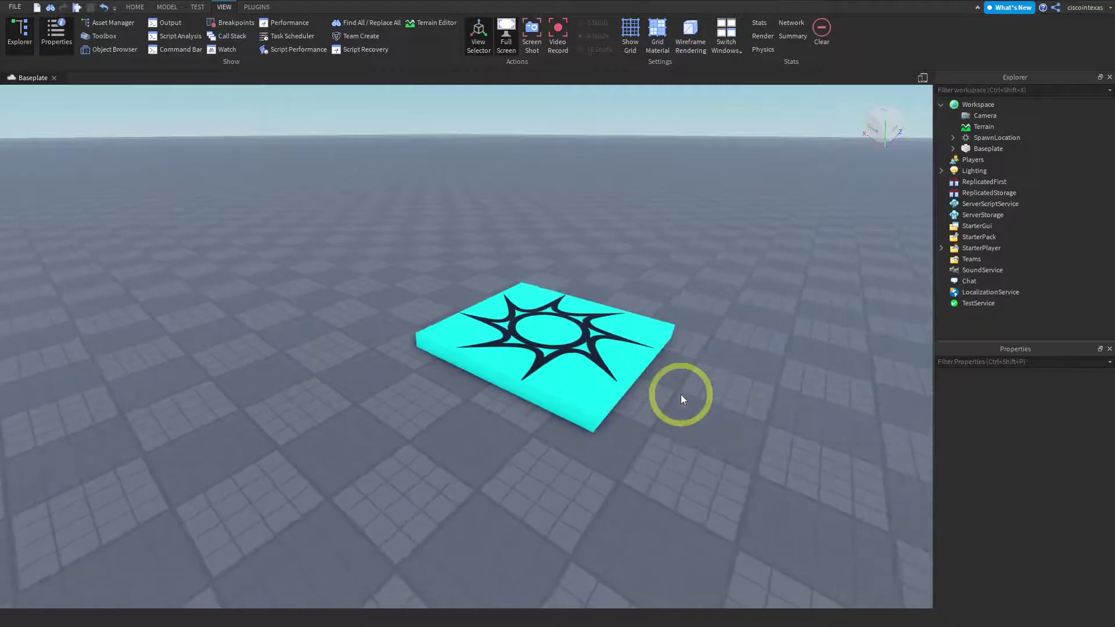
key(a)
key(d)
key(d)
key(a)
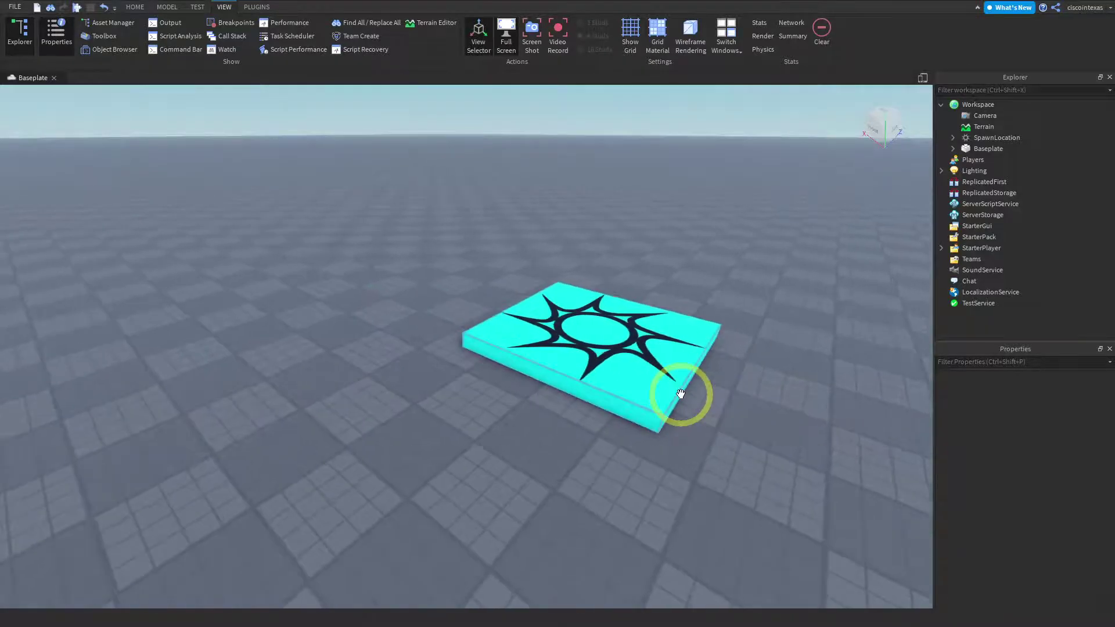
key(d)
key(d)
key(a)
Step: Move the camera forward and backward to view the spawn location from a greater distance
key(w)
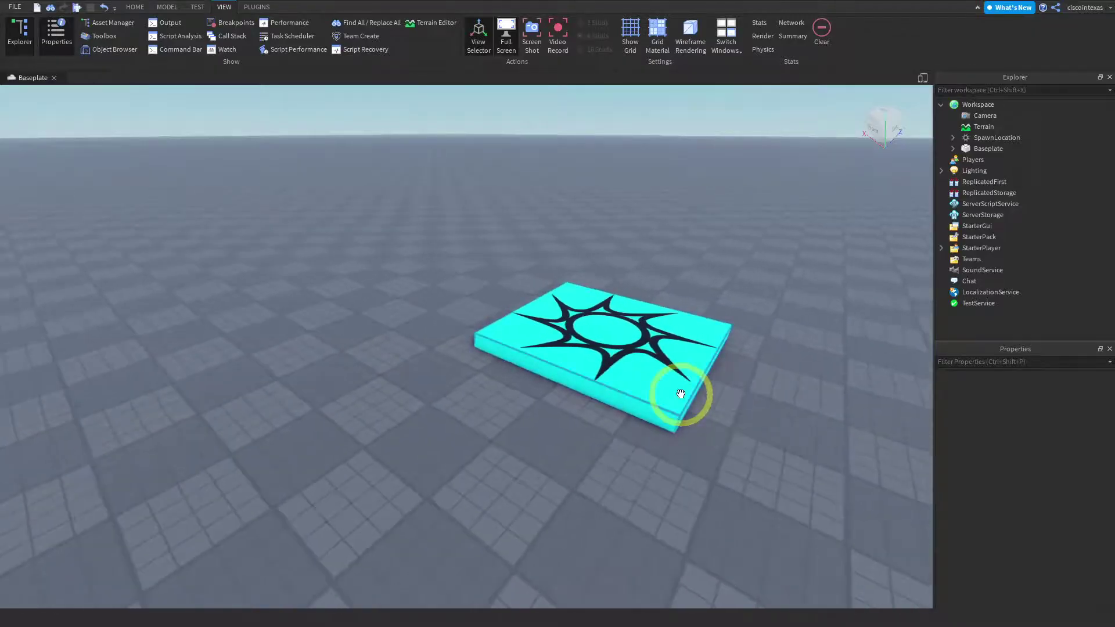
key(s)
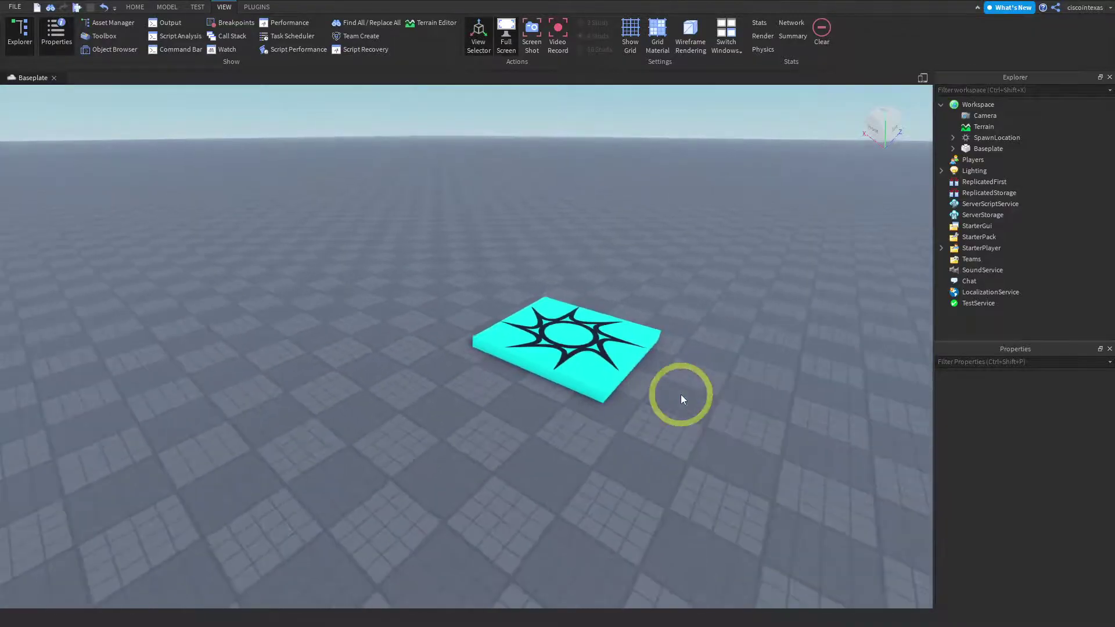
key(s)
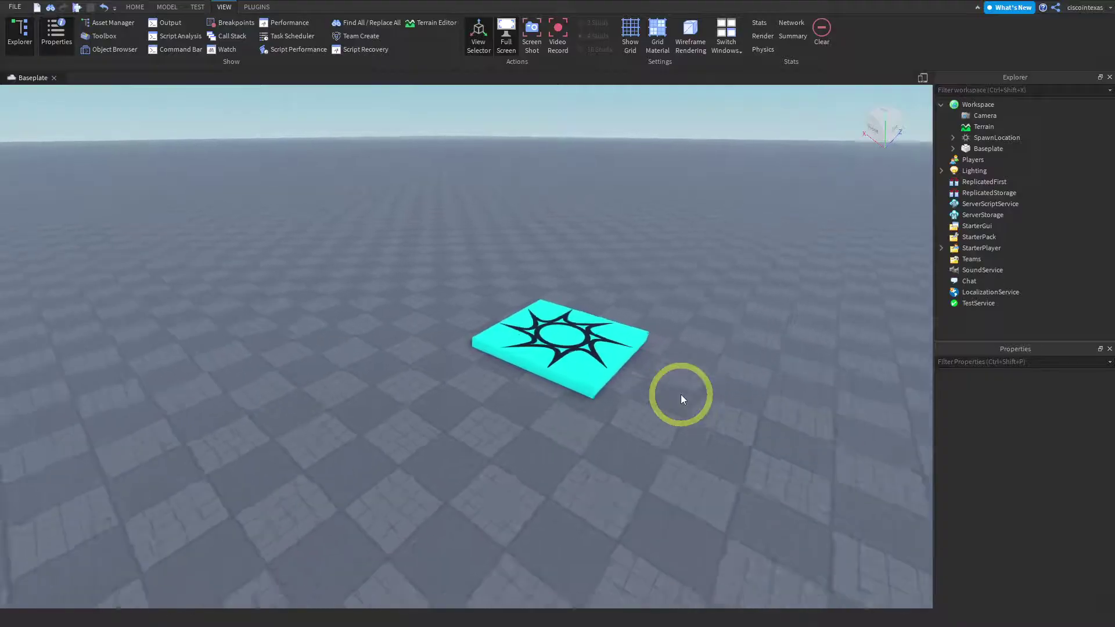
key(w)
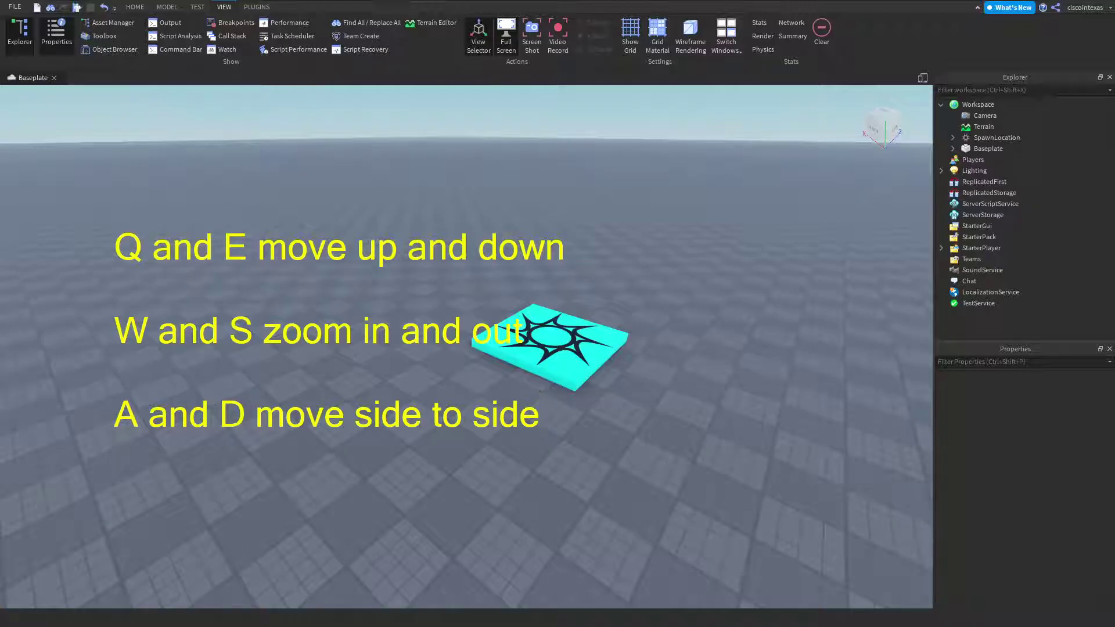
right_click(113, 224)
click(130, 192)
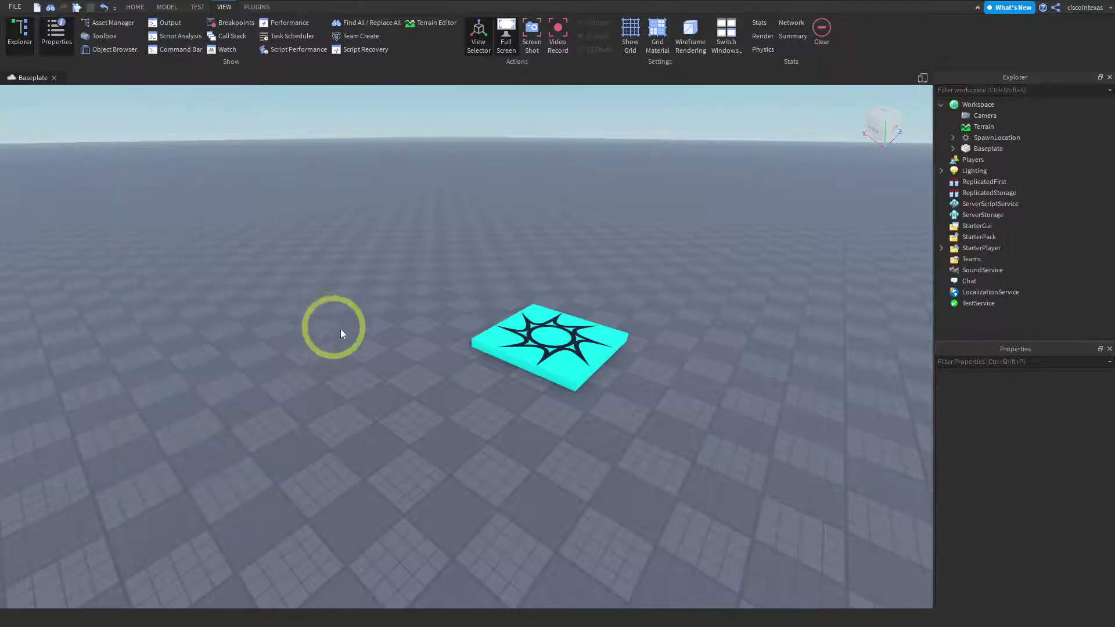
Step: Bring the camera in close to the spawn location and pull it back out over the baseplate
key(w)
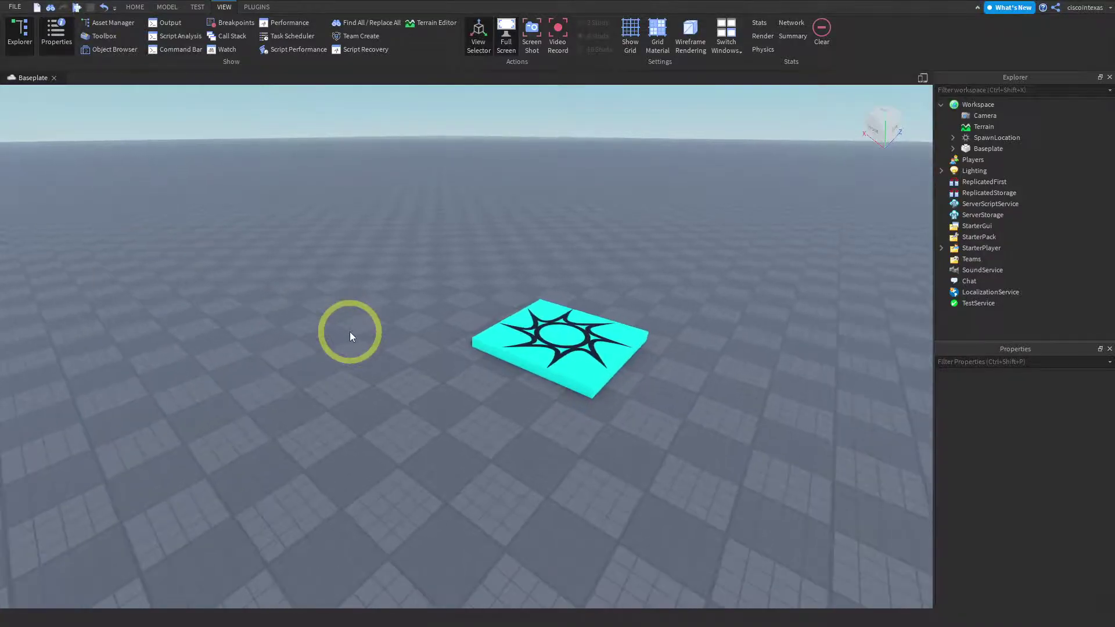
key(s)
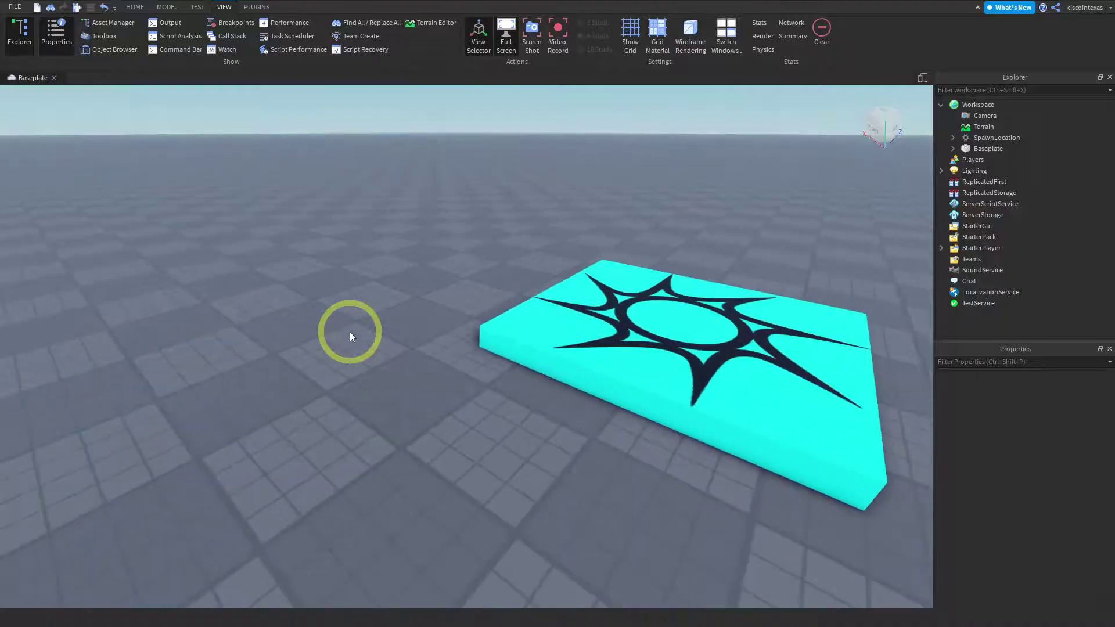
key(s)
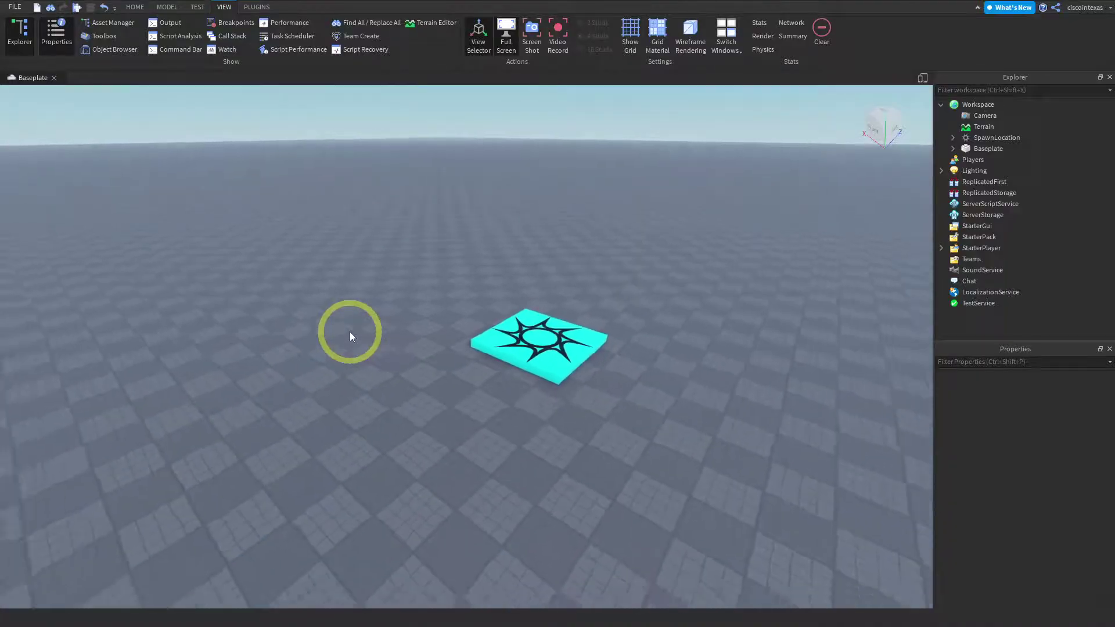
Step: Move the camera toward the spawn location and back, and lower and raise it above the baseplate
key(w)
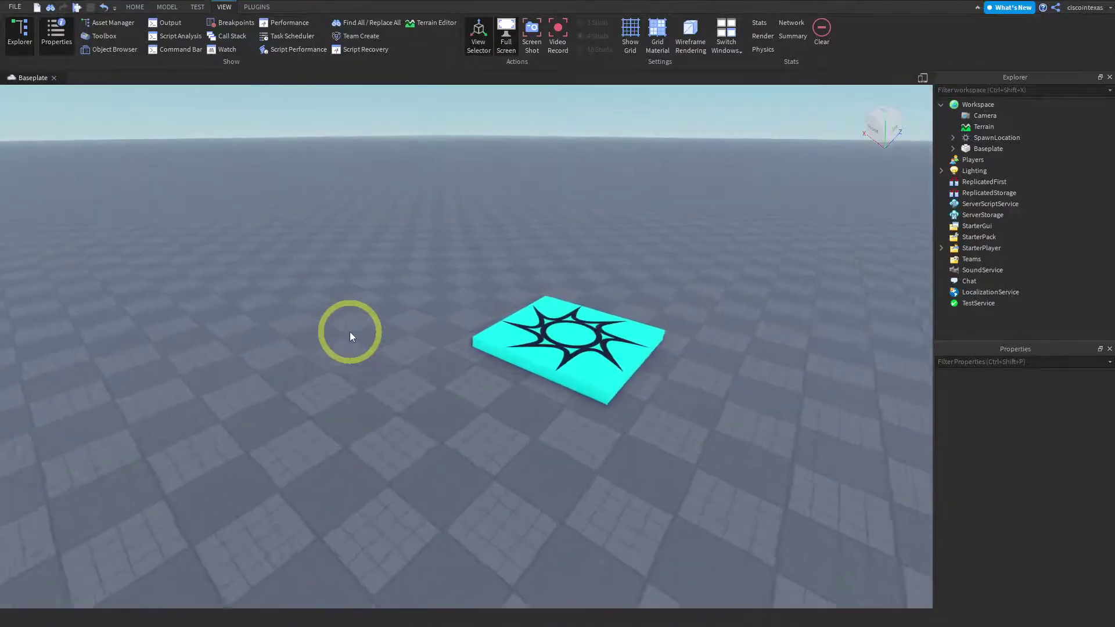
key(s)
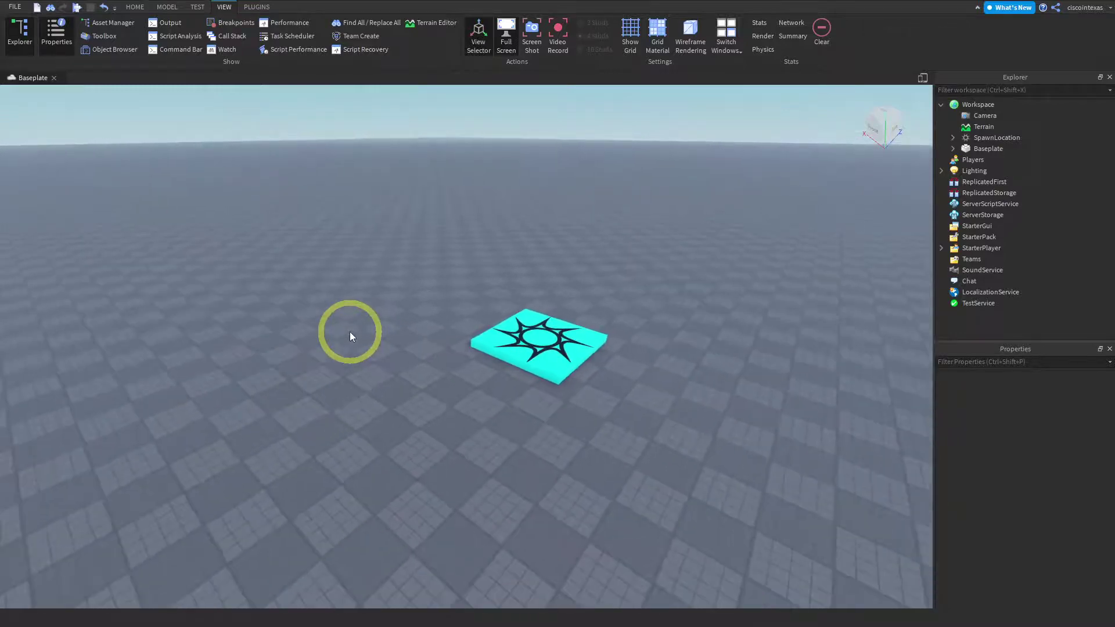
key(s)
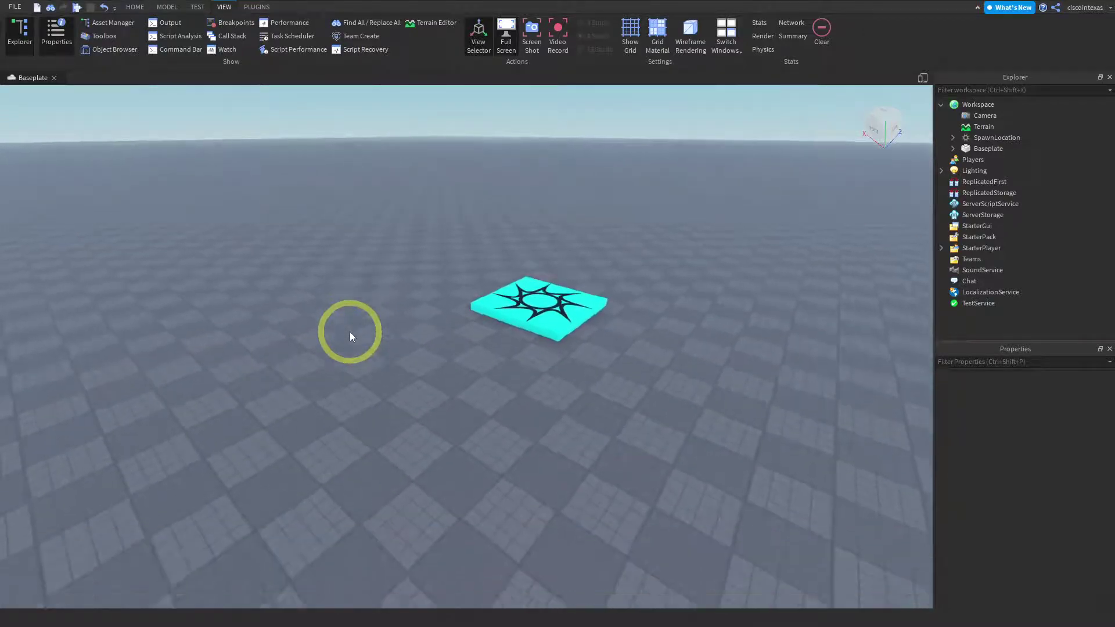
key(w)
key(w)
key(s)
key(s)
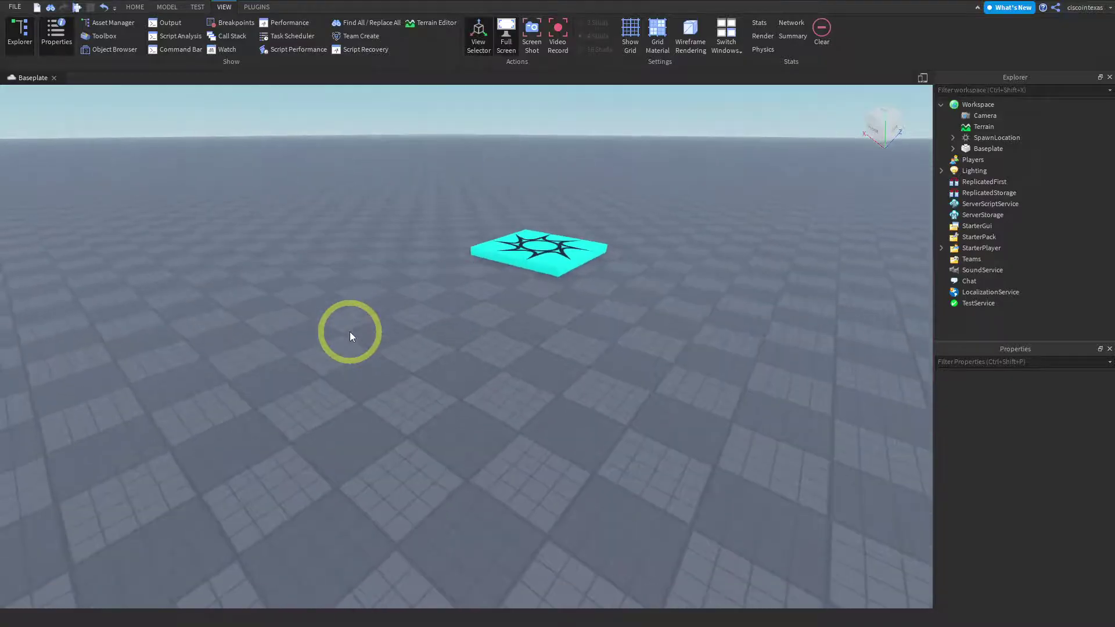
key(w)
key(w)
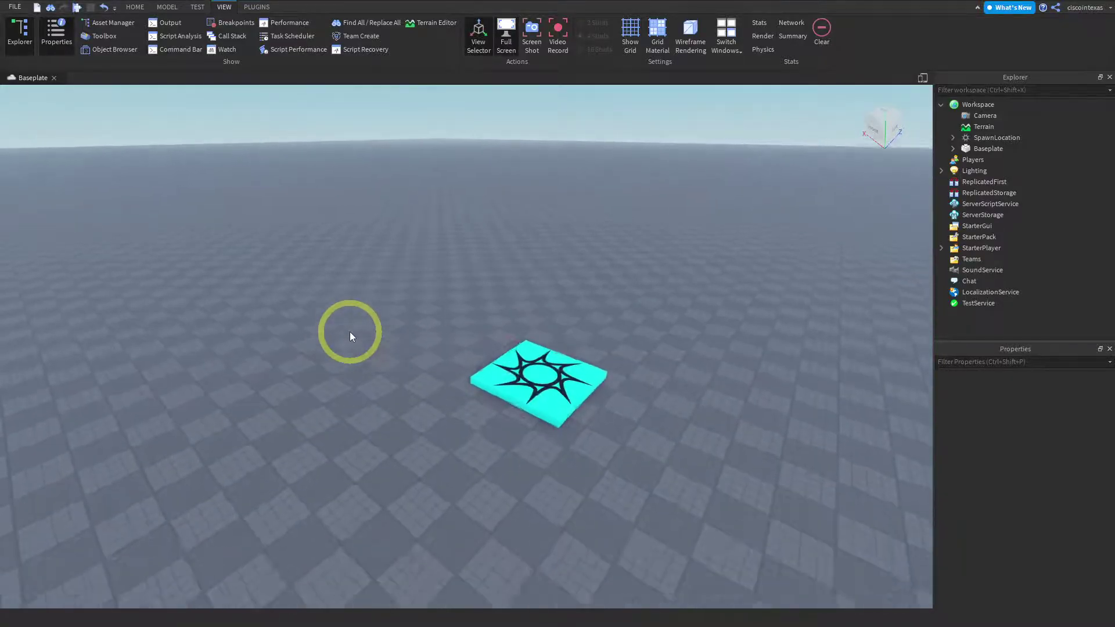
Step: Move the camera slightly back and forward, and slide it sideways both ways past the spawn location
key(s)
key(w)
key(a)
key(d)
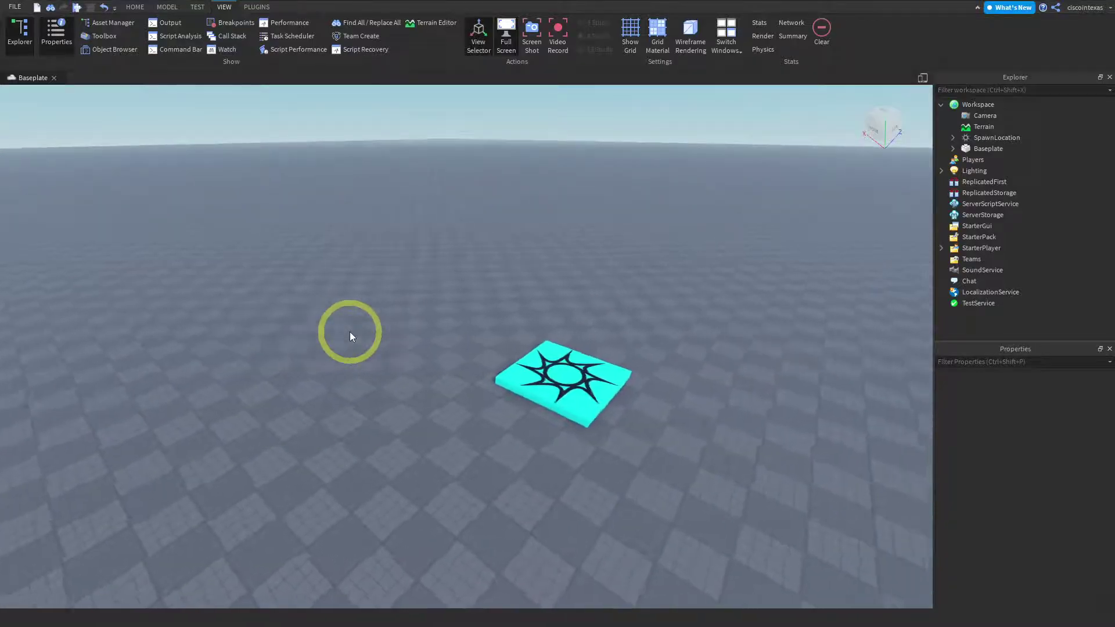
key(a)
key(d)
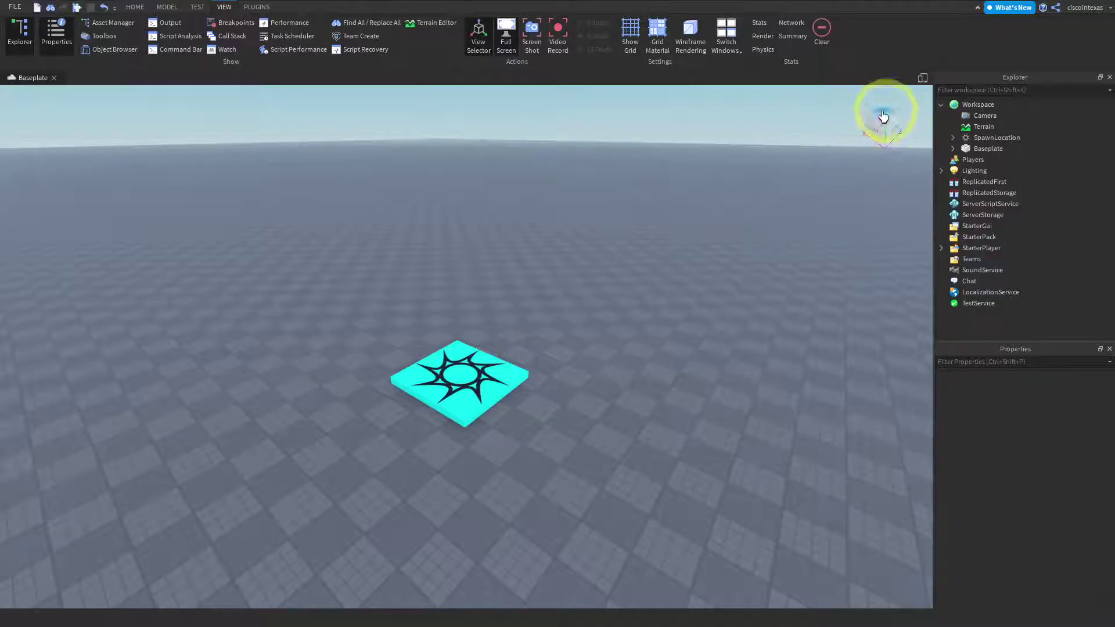
Step: Hide the View Selector and show it again, and shift the cube slightly within the viewport
mouse_move(879, 126)
mouse_down()
mouse_move(670, 182)
mouse_move(782, 490)
mouse_move(900, 159)
mouse_move(873, 123)
mouse_up()
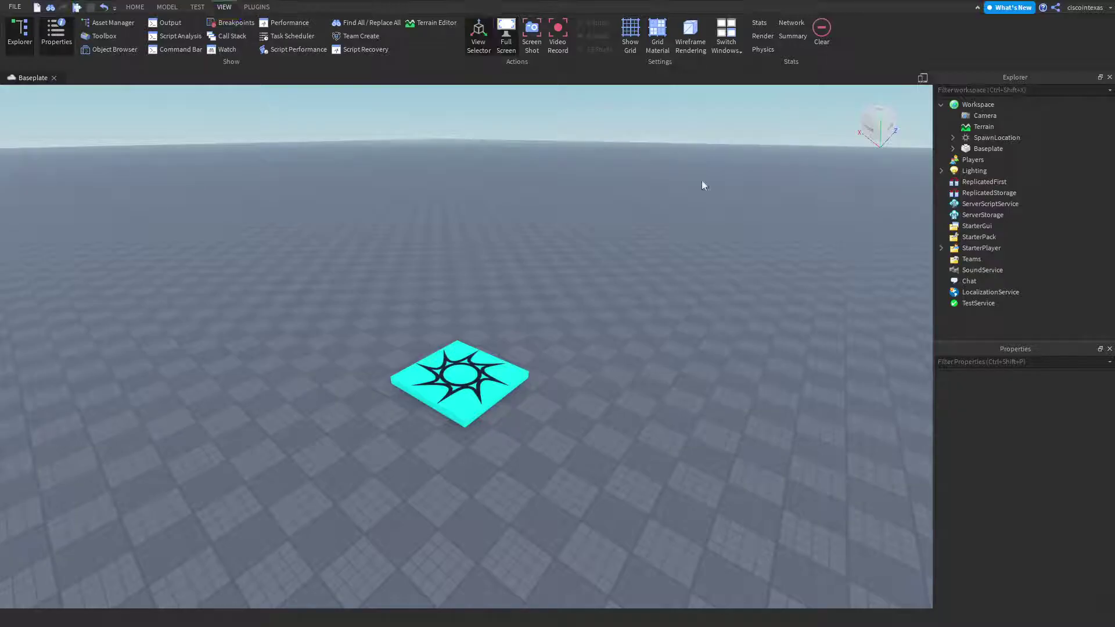
click(517, 98)
click(477, 51)
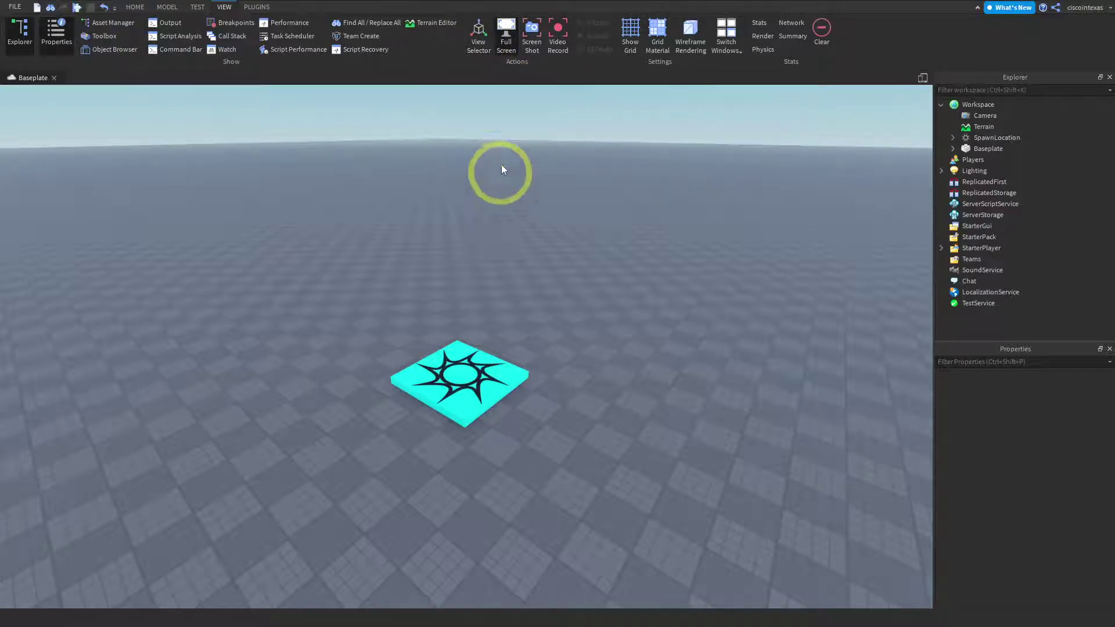
click(481, 45)
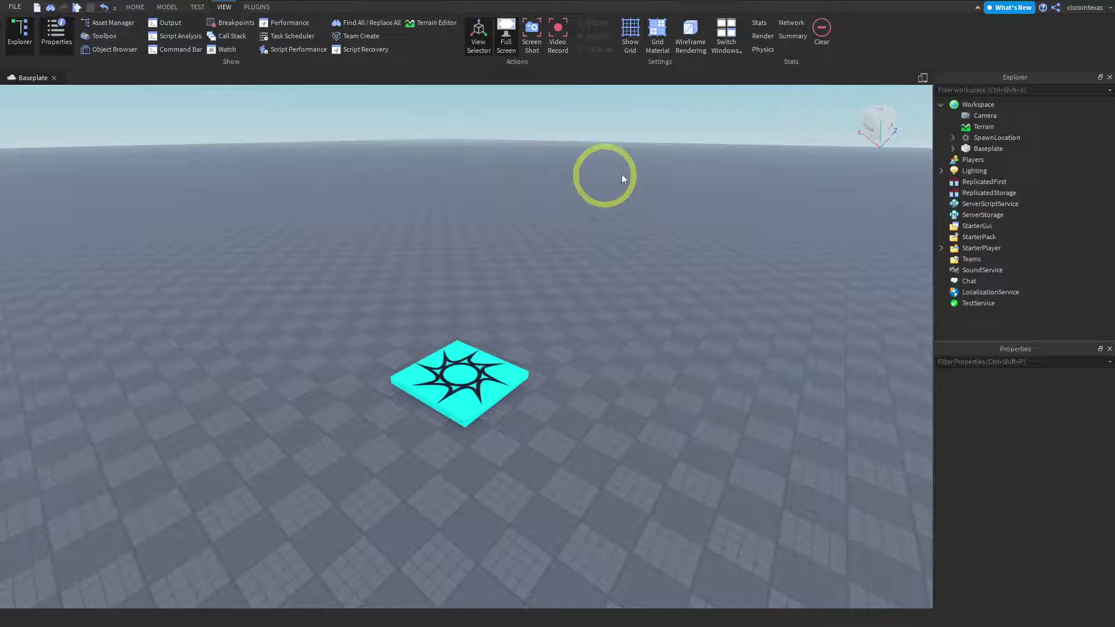
mouse_move(885, 123)
mouse_down()
mouse_move(738, 158)
mouse_move(35, 123)
mouse_move(47, 110)
mouse_move(36, 125)
mouse_move(229, 112)
mouse_move(473, 139)
mouse_move(888, 116)
mouse_up()
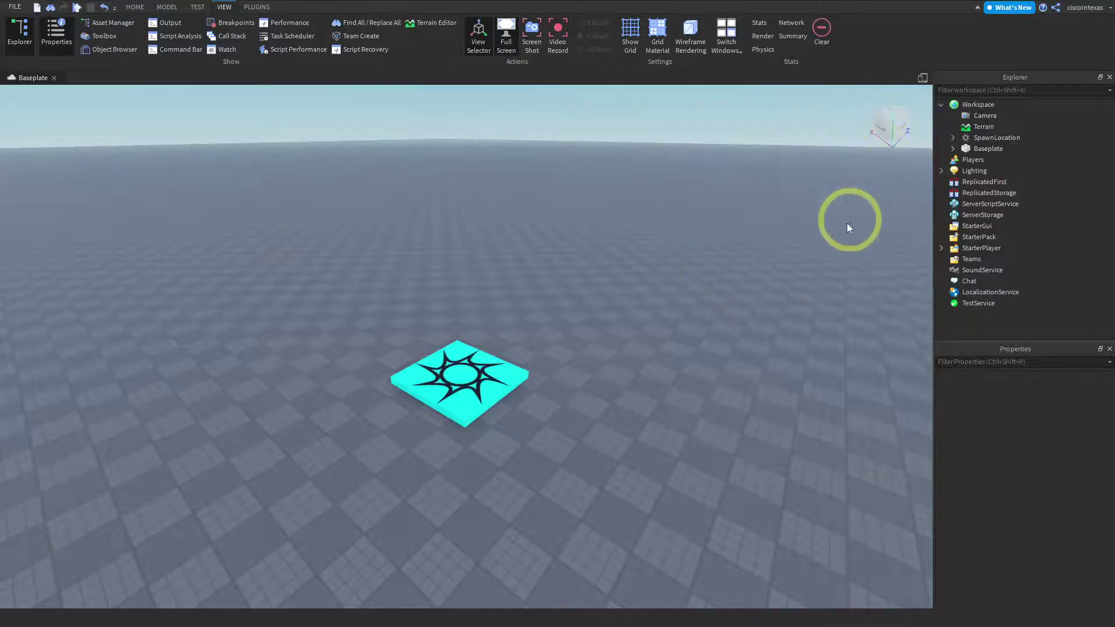
Step: Rotate the camera and look through the Top, Right, Back and Bottom views with the View Selector
right_drag(793, 249, 772, 182)
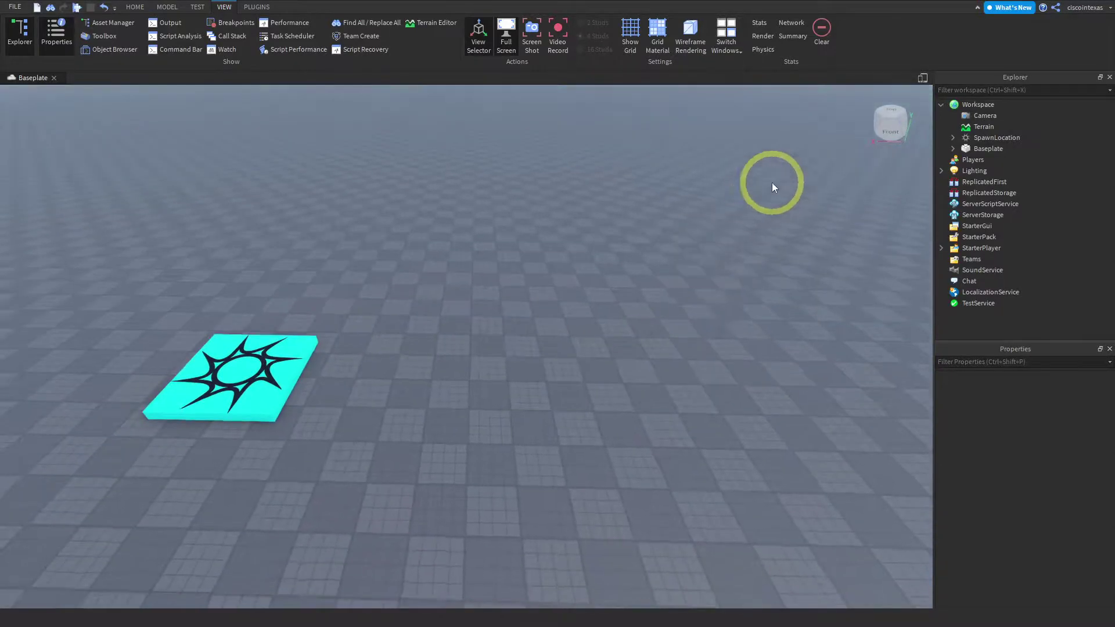
click(890, 115)
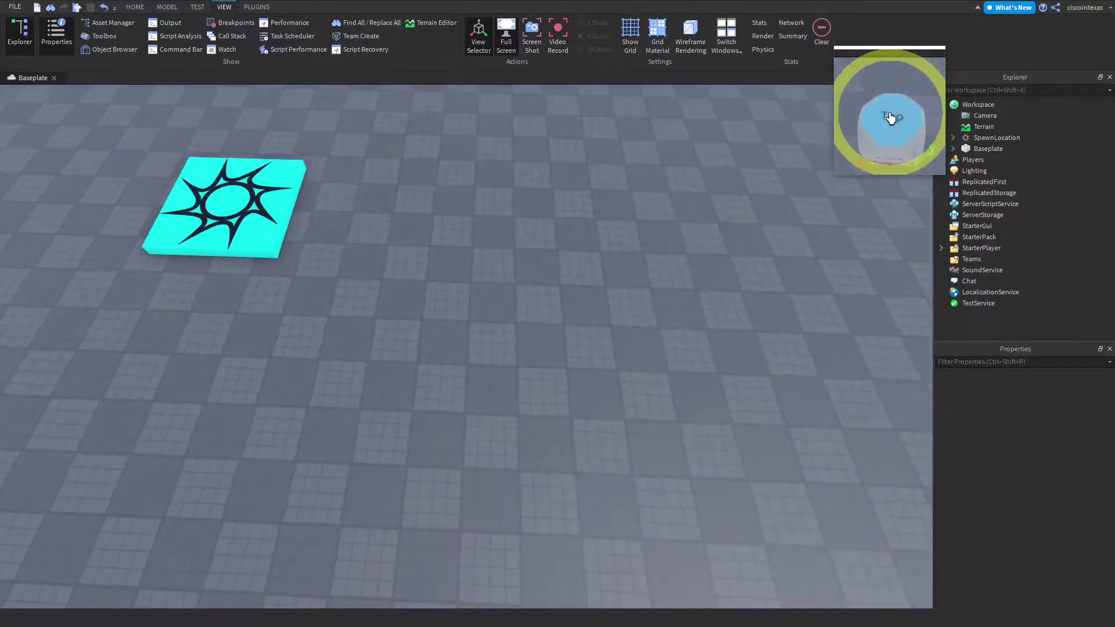
click(894, 130)
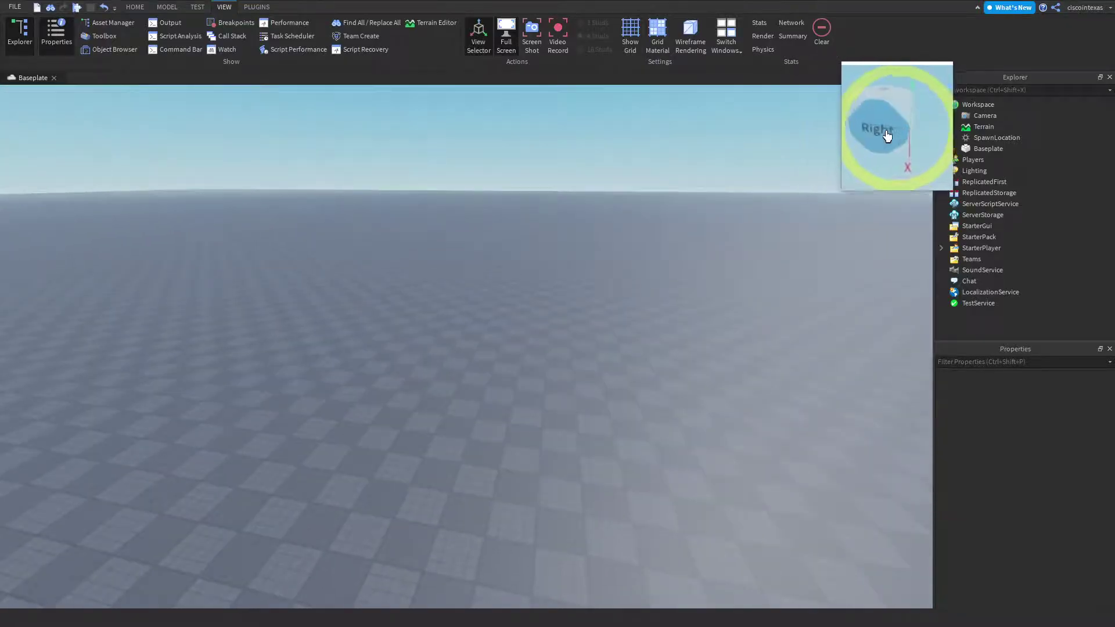
click(877, 137)
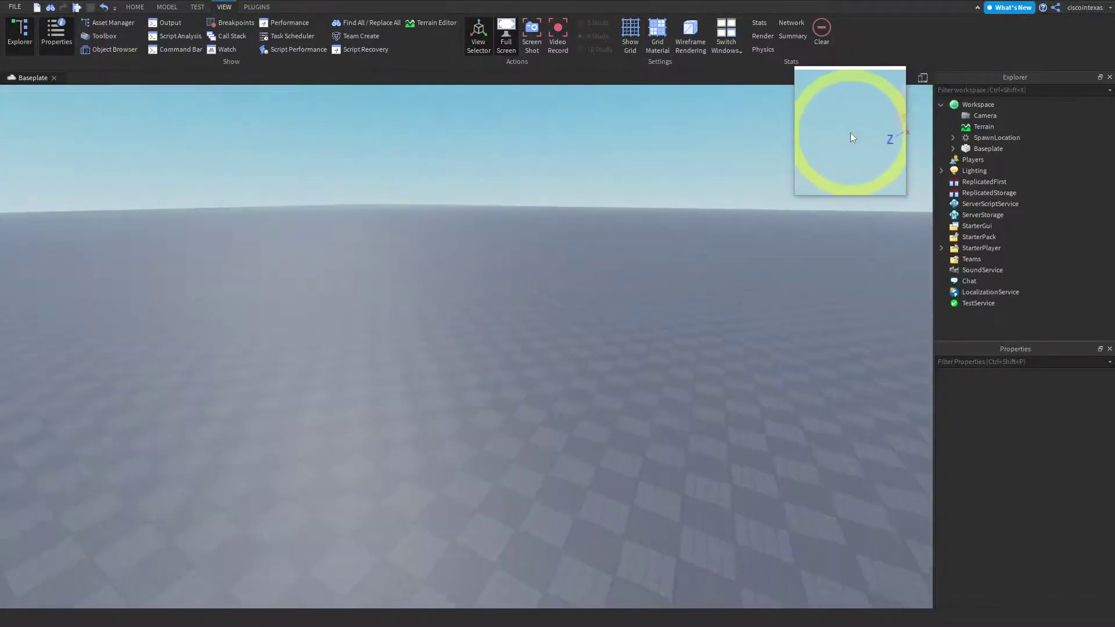
click(888, 135)
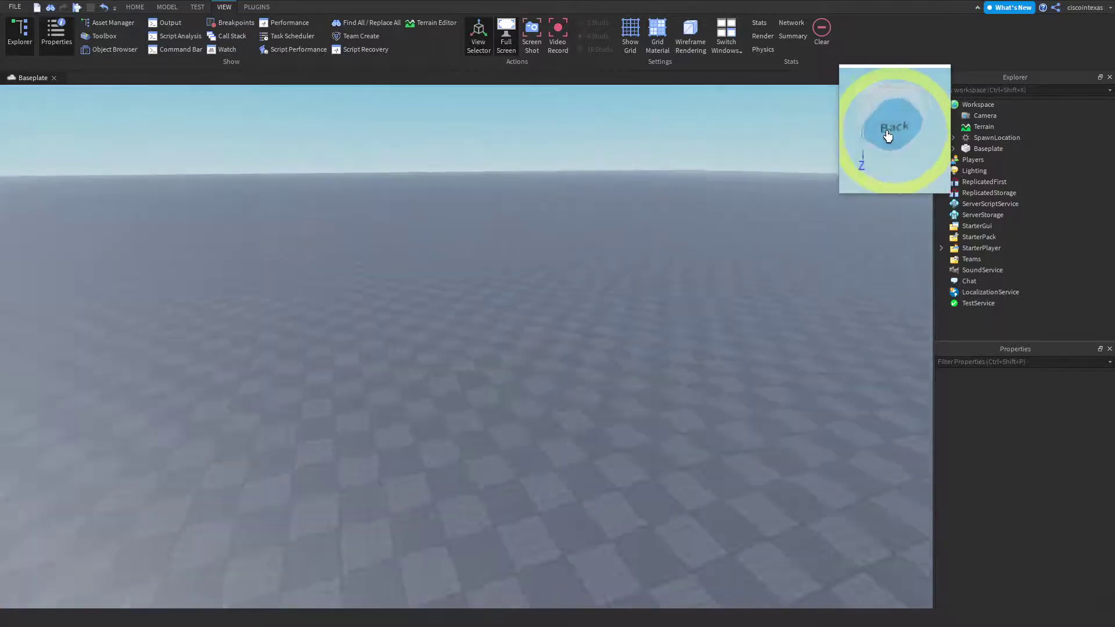
click(893, 166)
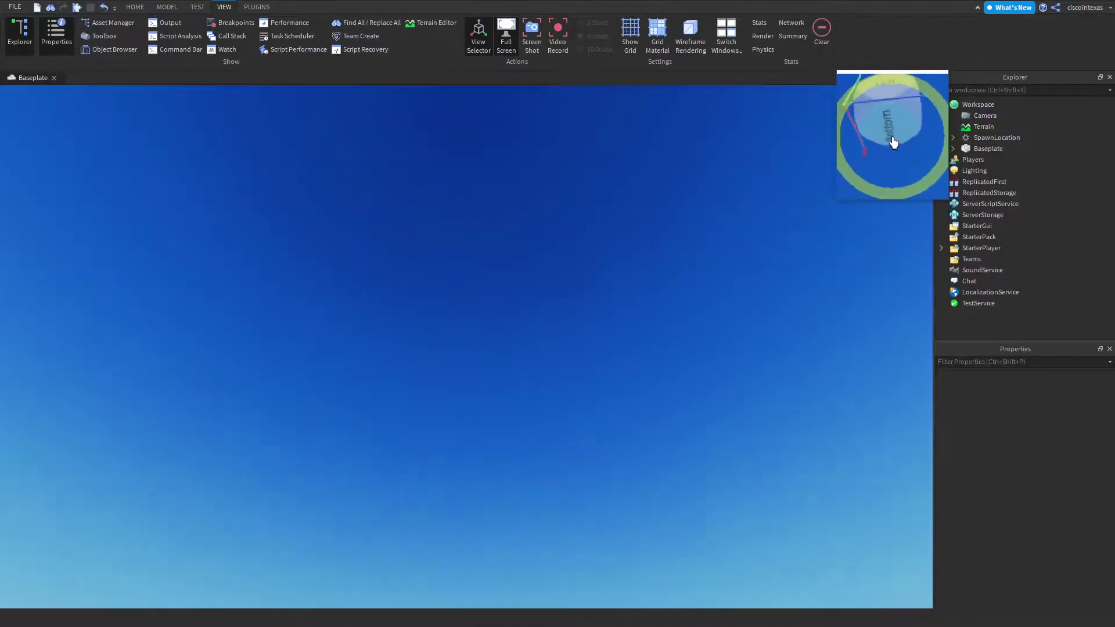
click(892, 143)
drag(890, 144, 888, 143)
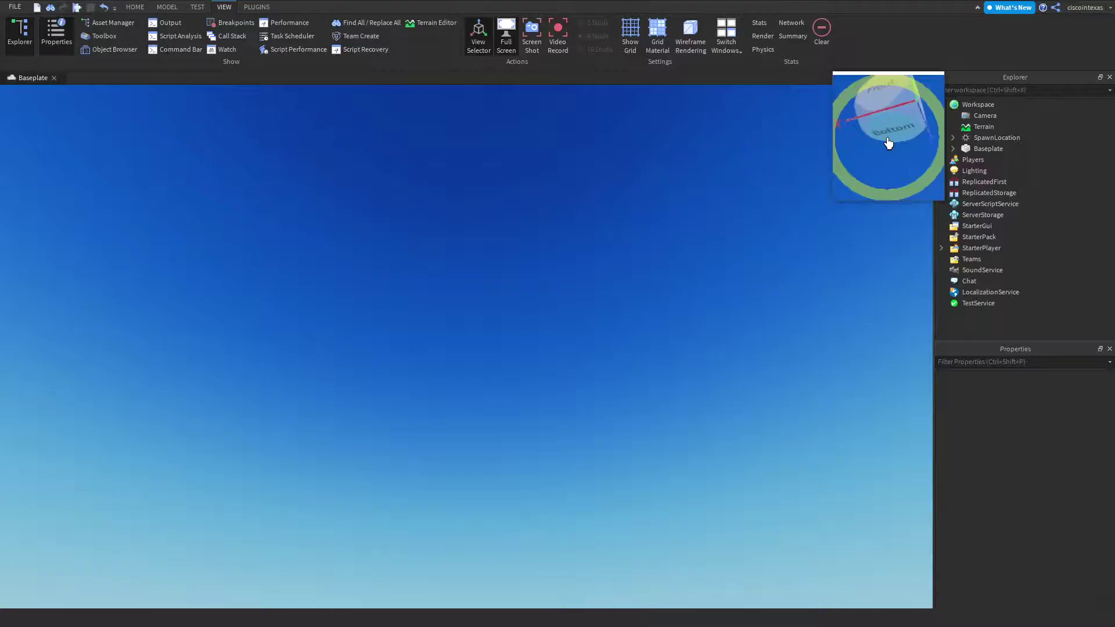
click(888, 138)
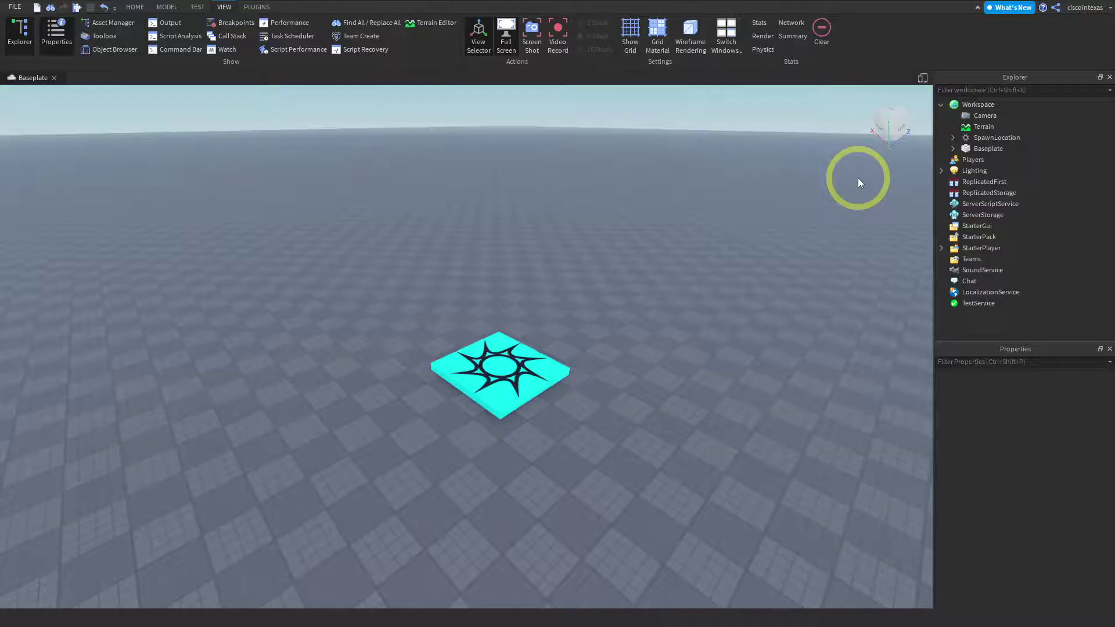
Step: Switch to the Top view and move the camera until the spawn location sits near the viewport's center
click(892, 114)
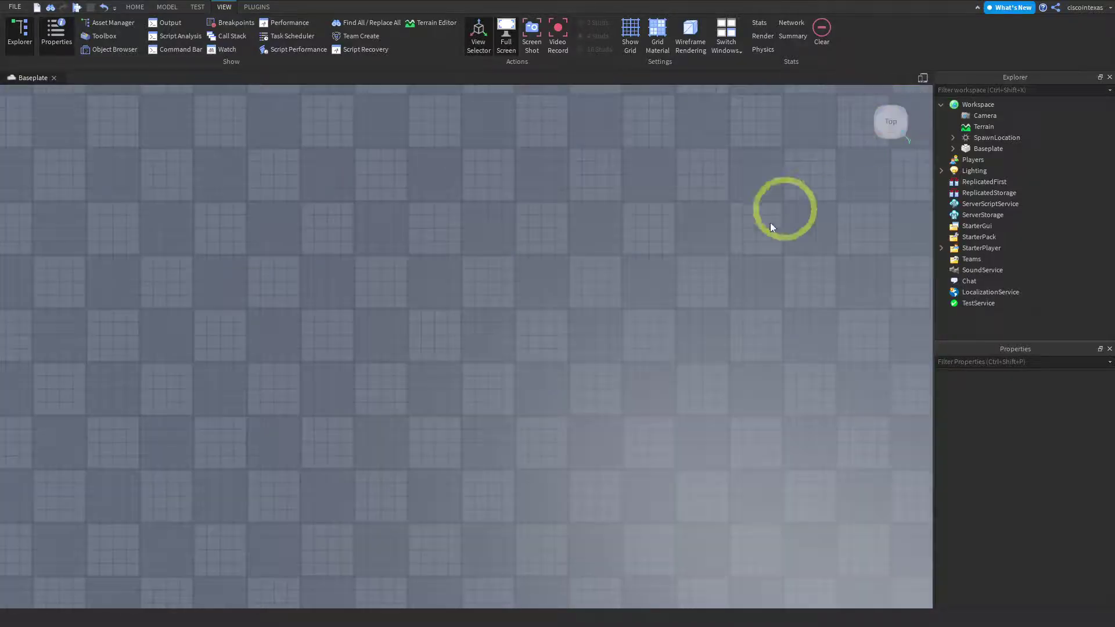
scroll(653, 292, down, 5)
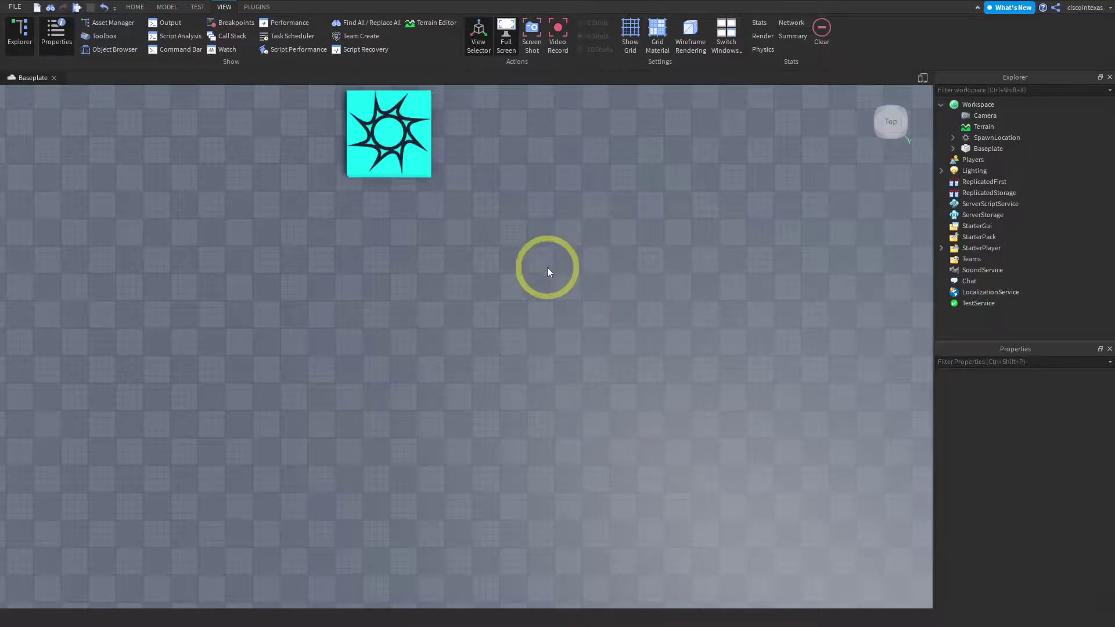
key(a)
key(w)
key(s)
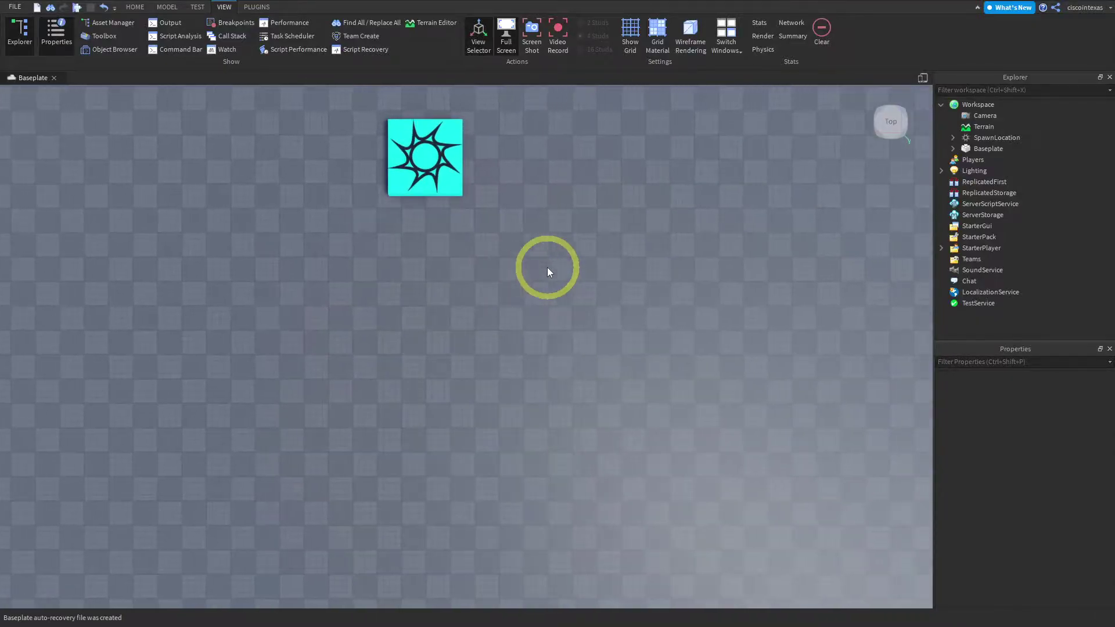
key(a)
key(w)
key(s)
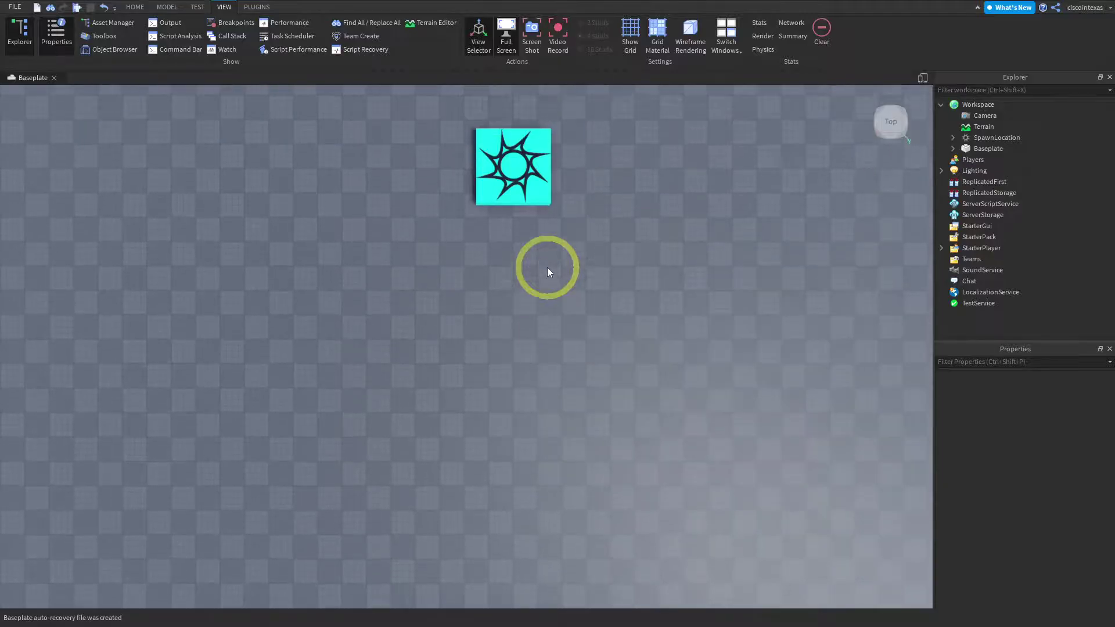
key(w)
key(s)
key(w)
key(w)
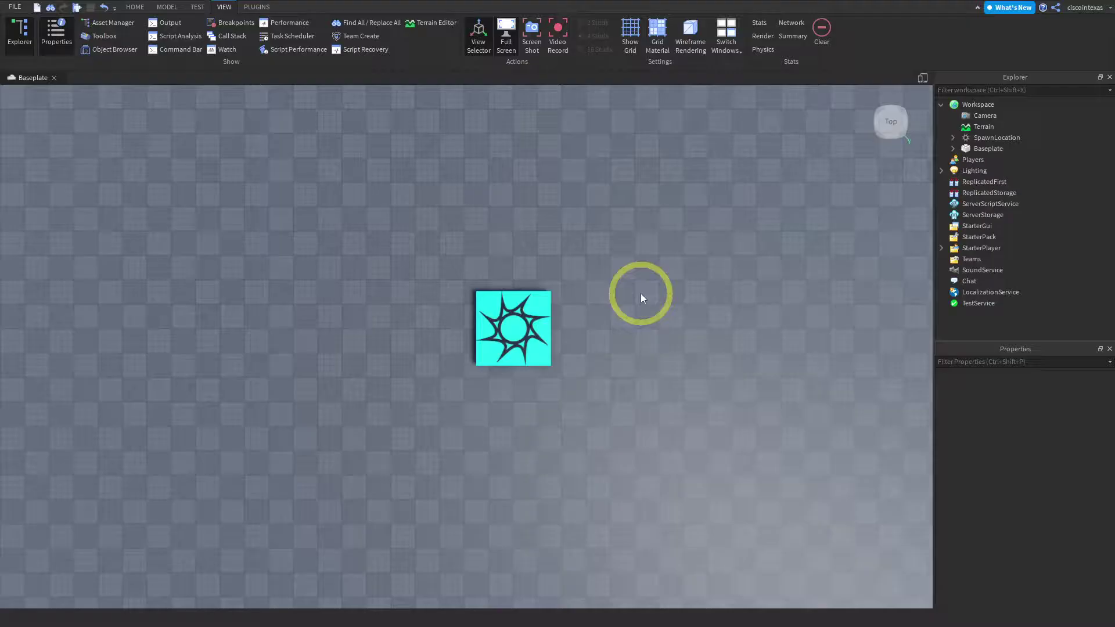
Step: Turn from the Top view to Front, and cycle the camera through Right, Back and Left around to Front
mouse_move(884, 124)
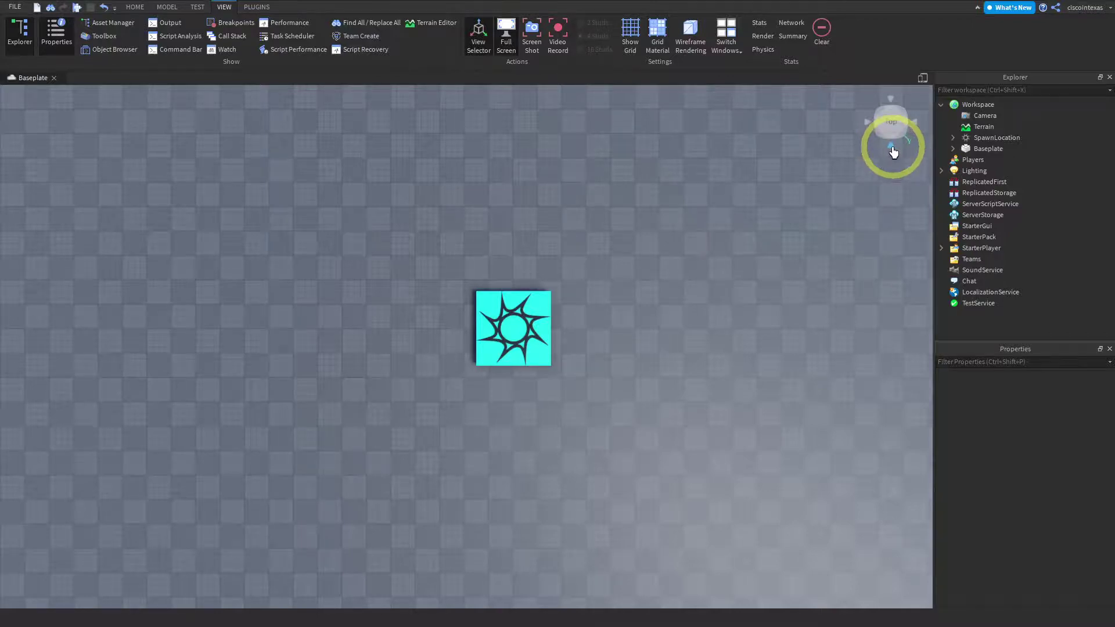
click(893, 152)
right_drag(671, 354, 681, 367)
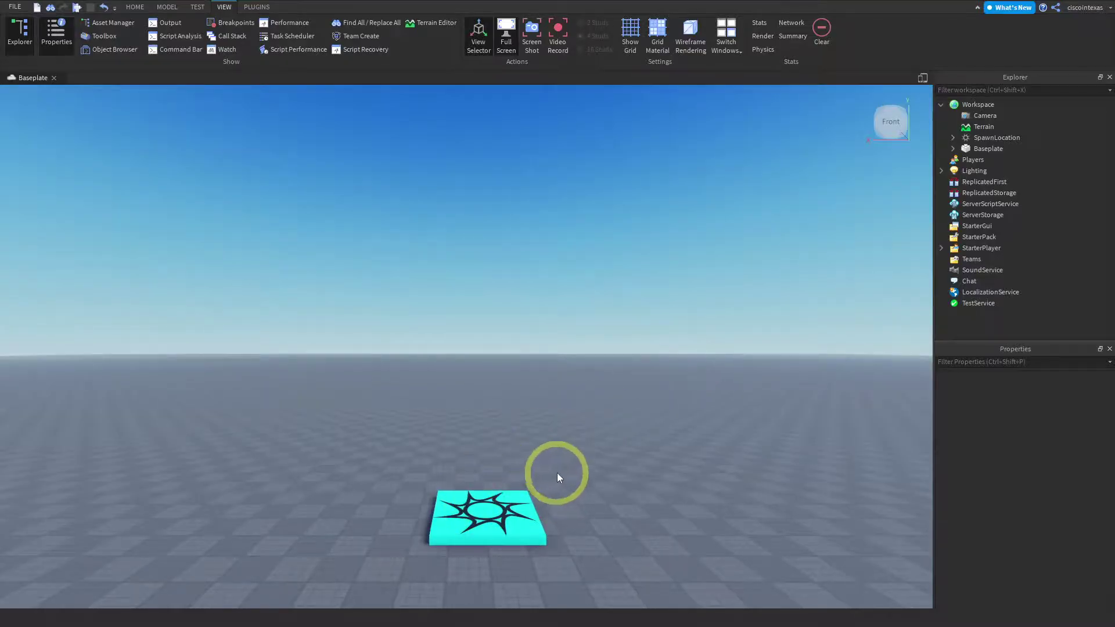
click(867, 124)
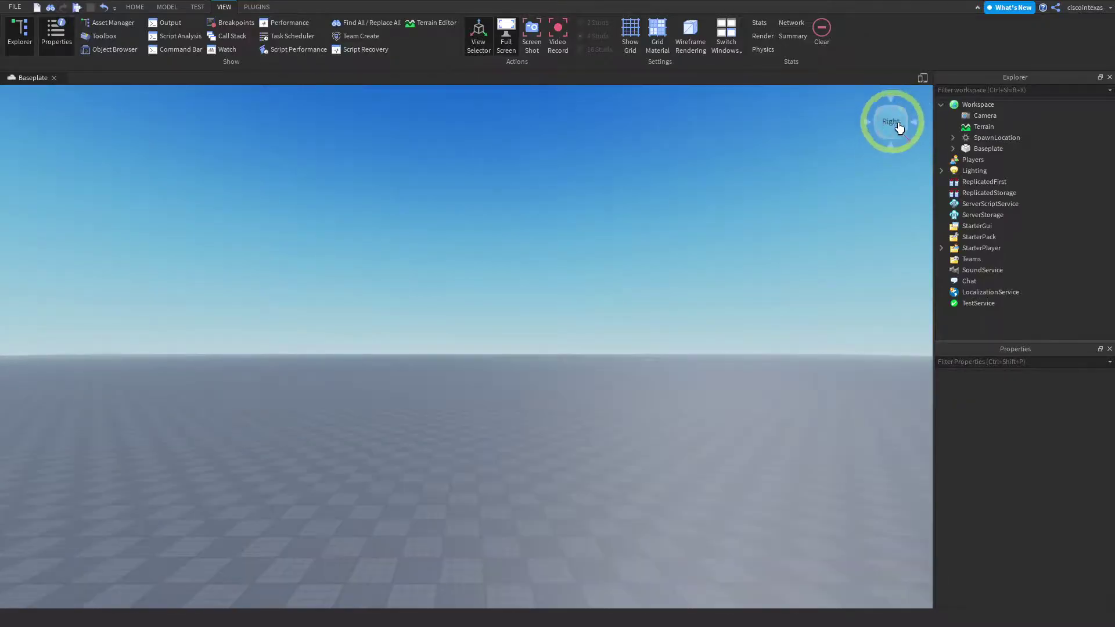
click(868, 126)
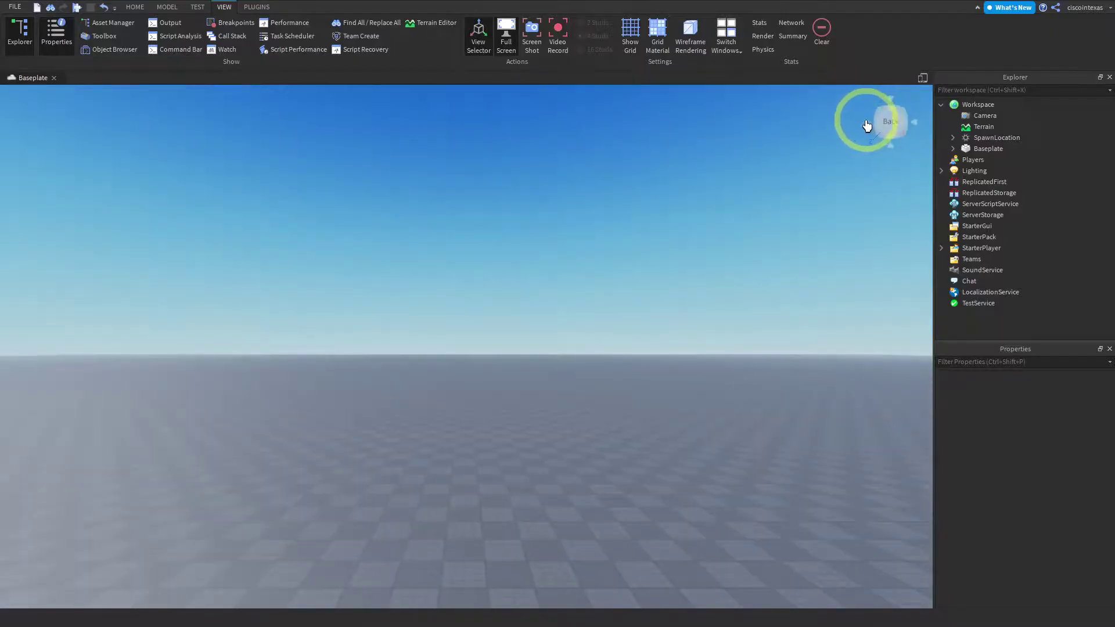
click(870, 124)
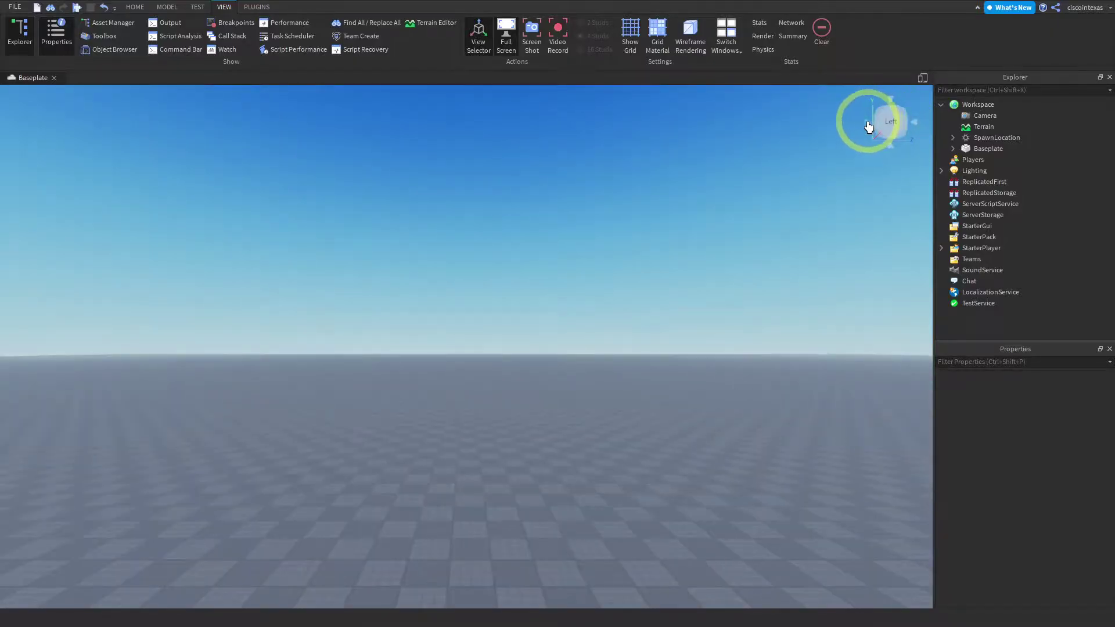
click(869, 127)
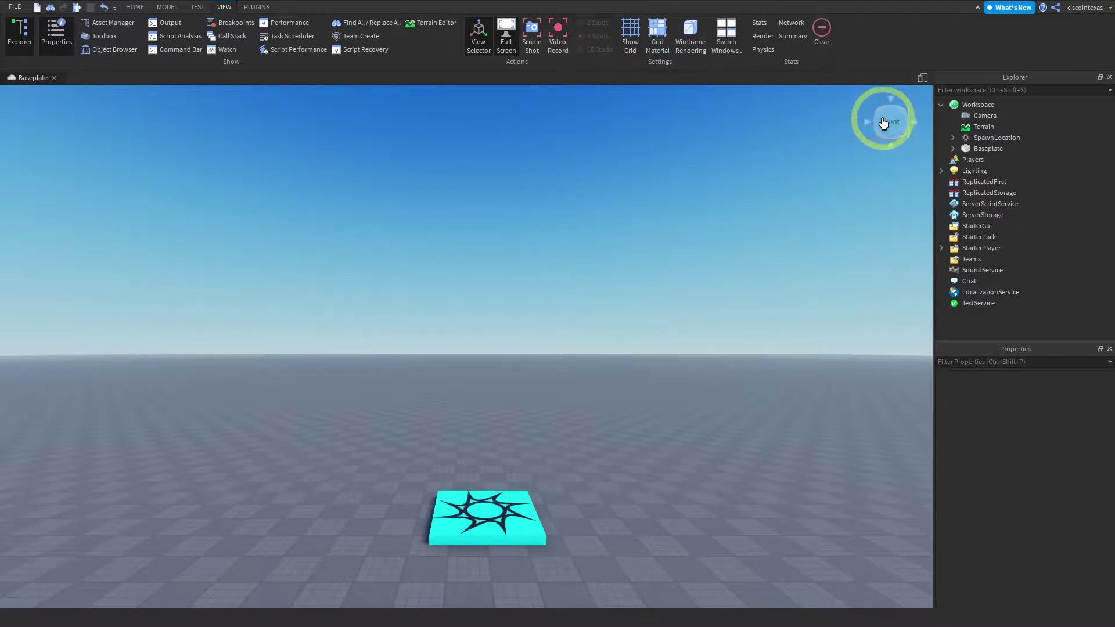
Step: View the baseplate from the View Selector cube's corners and from its Right face
click(888, 148)
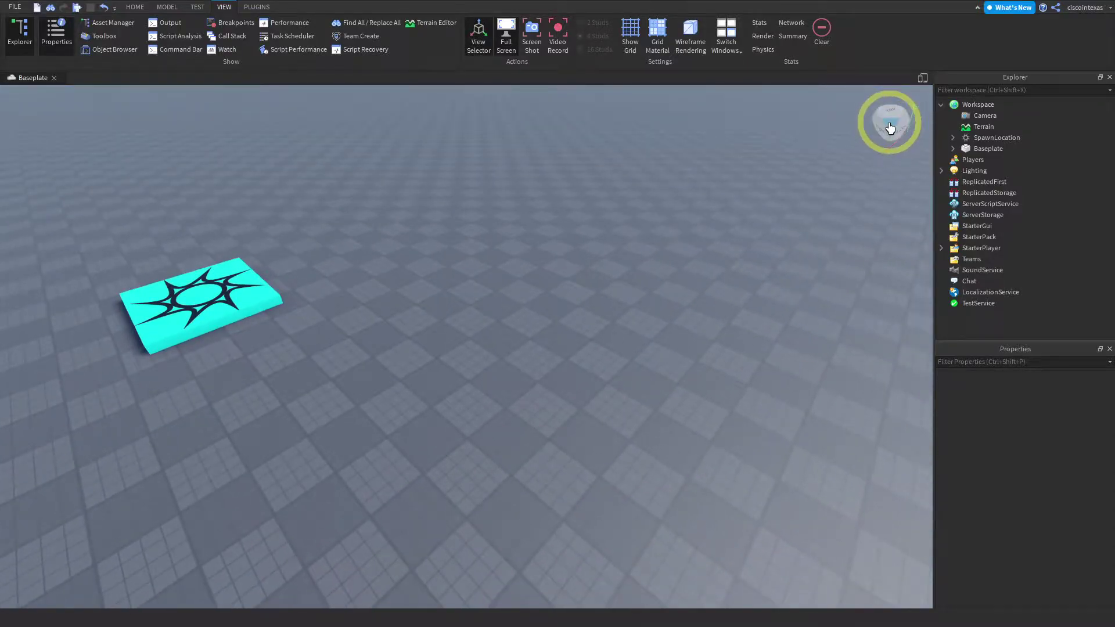
click(890, 127)
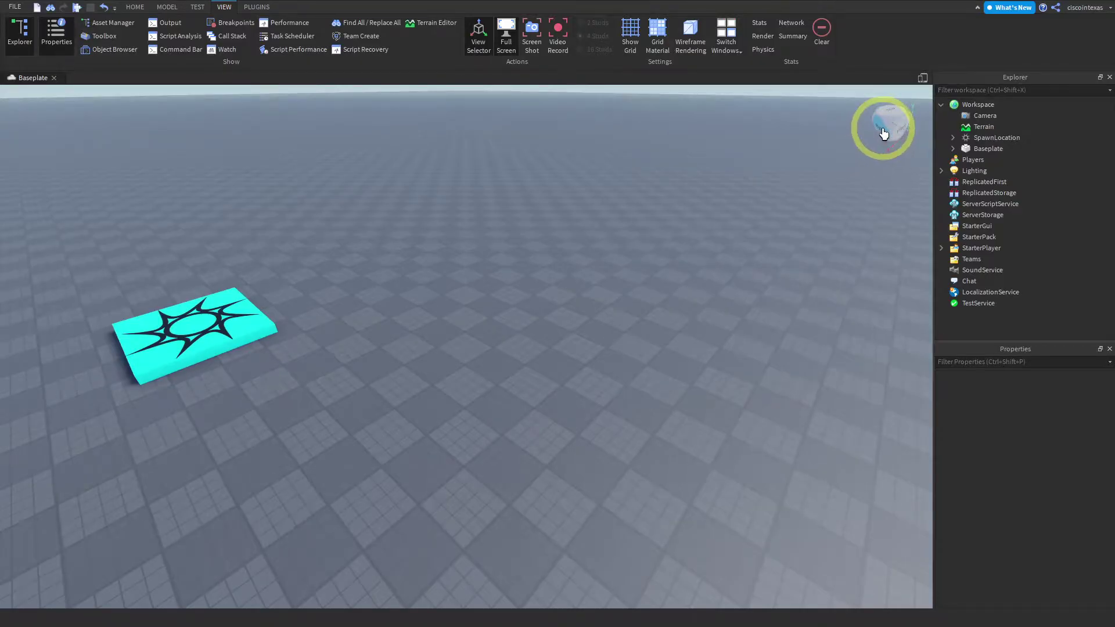
click(883, 134)
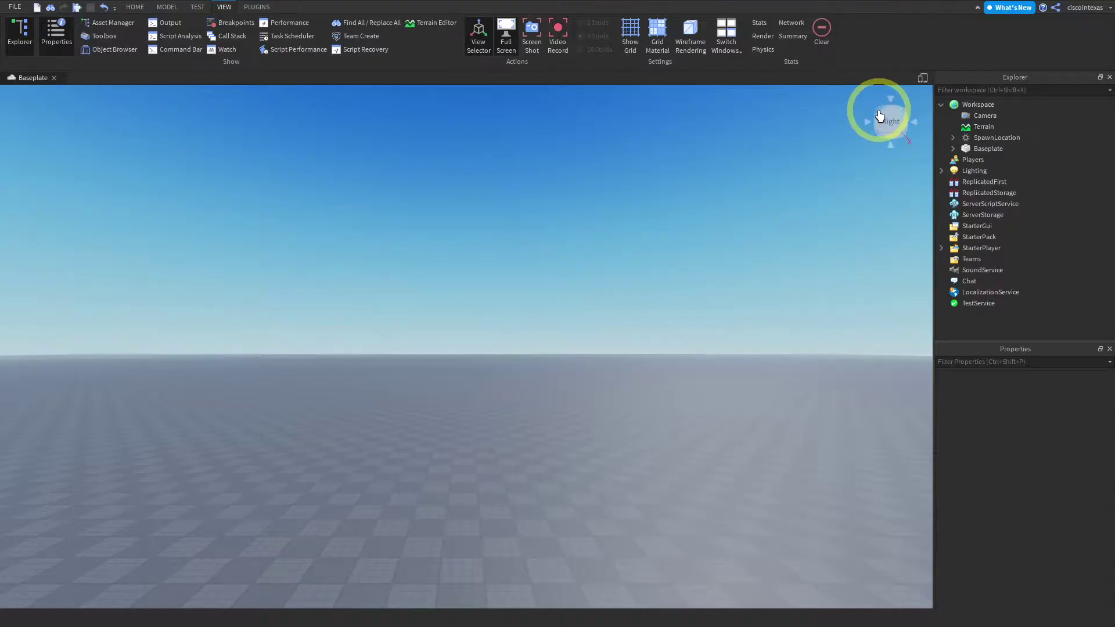
click(879, 116)
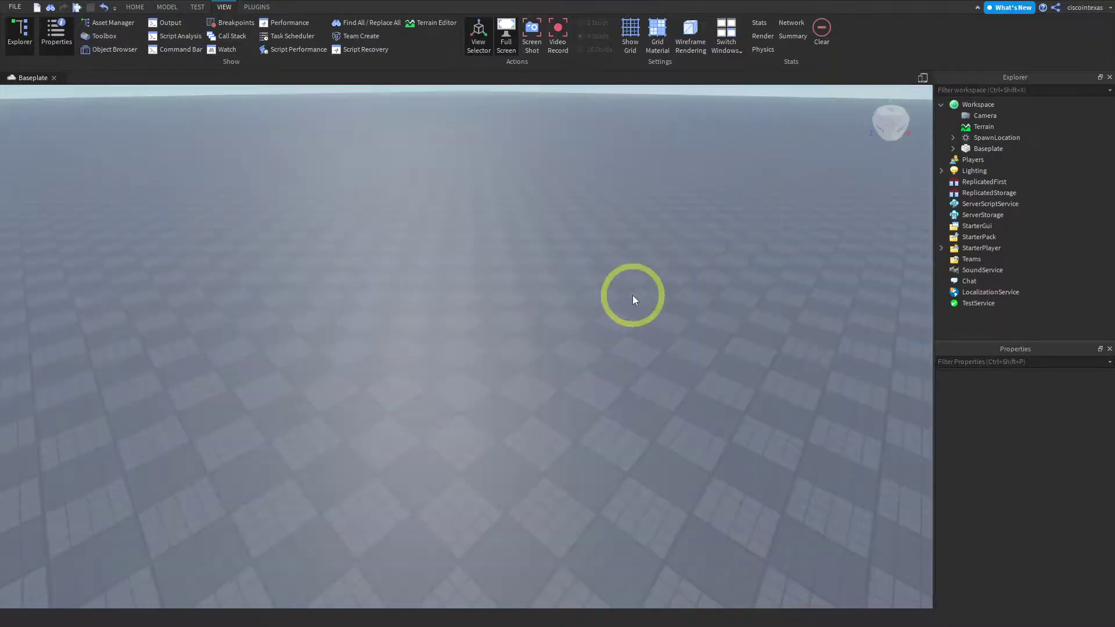
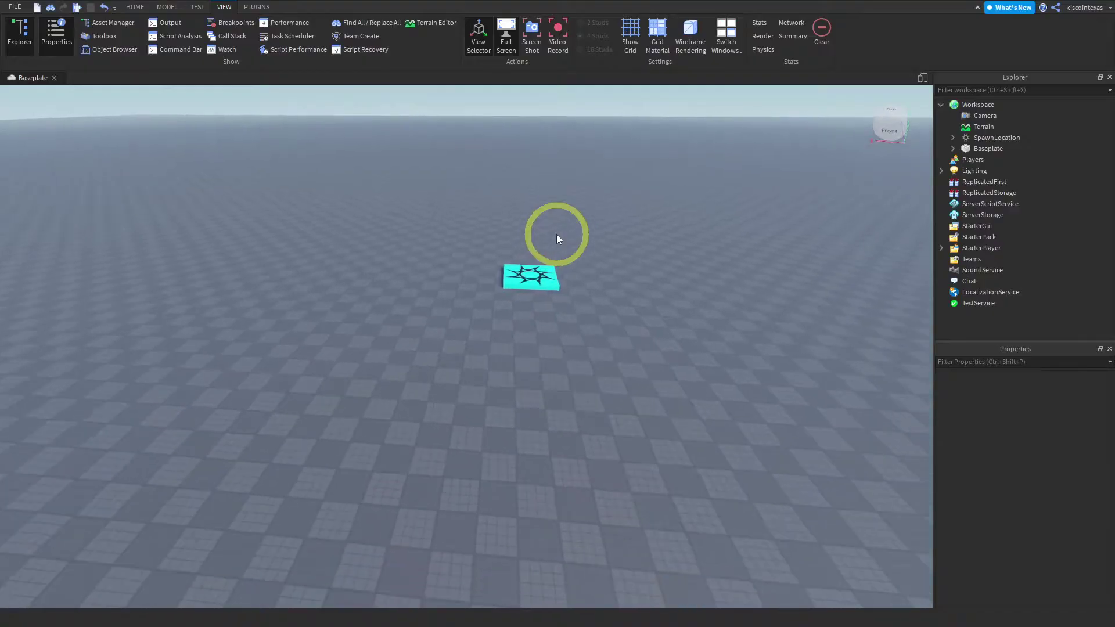
Step: Move the camera sideways in both directions and forward and backward in front of the spawn location
key(a)
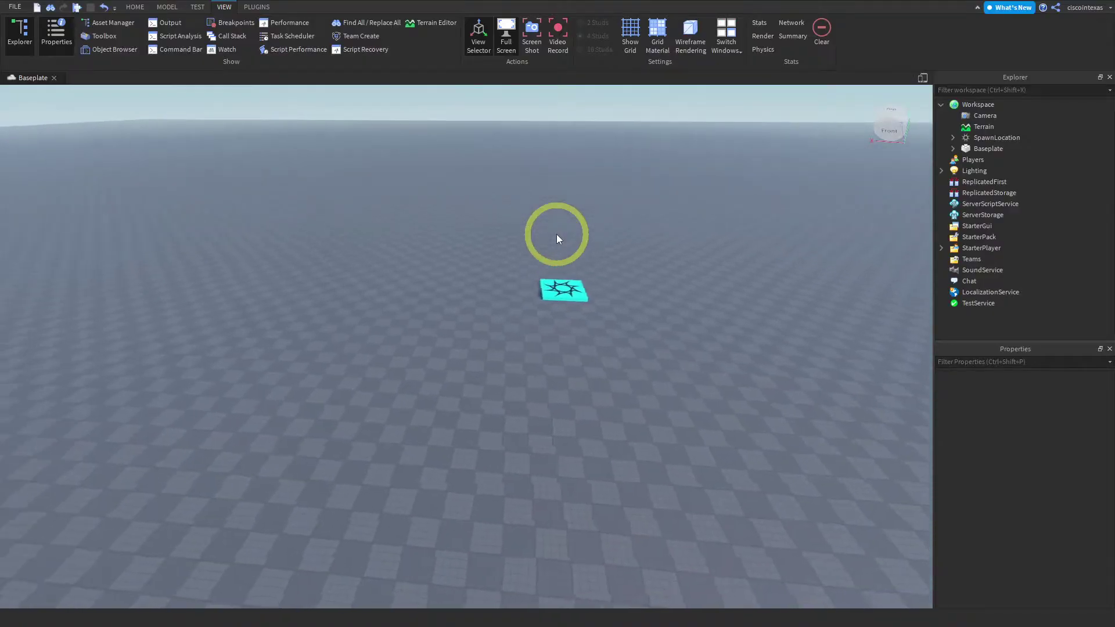
key(d)
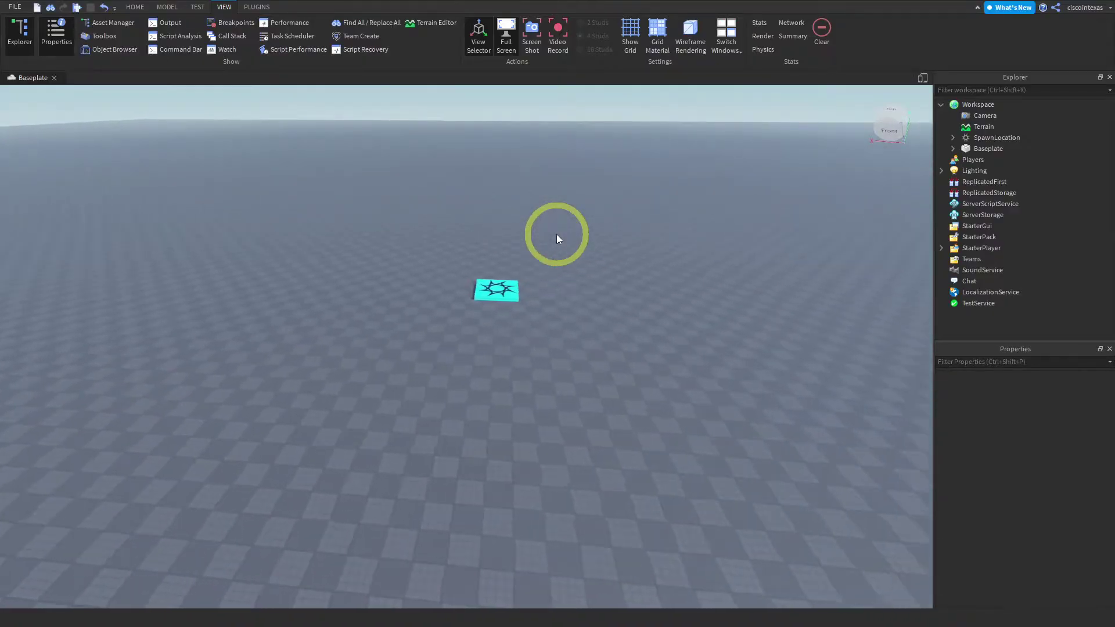
key(a)
key(w)
key(s)
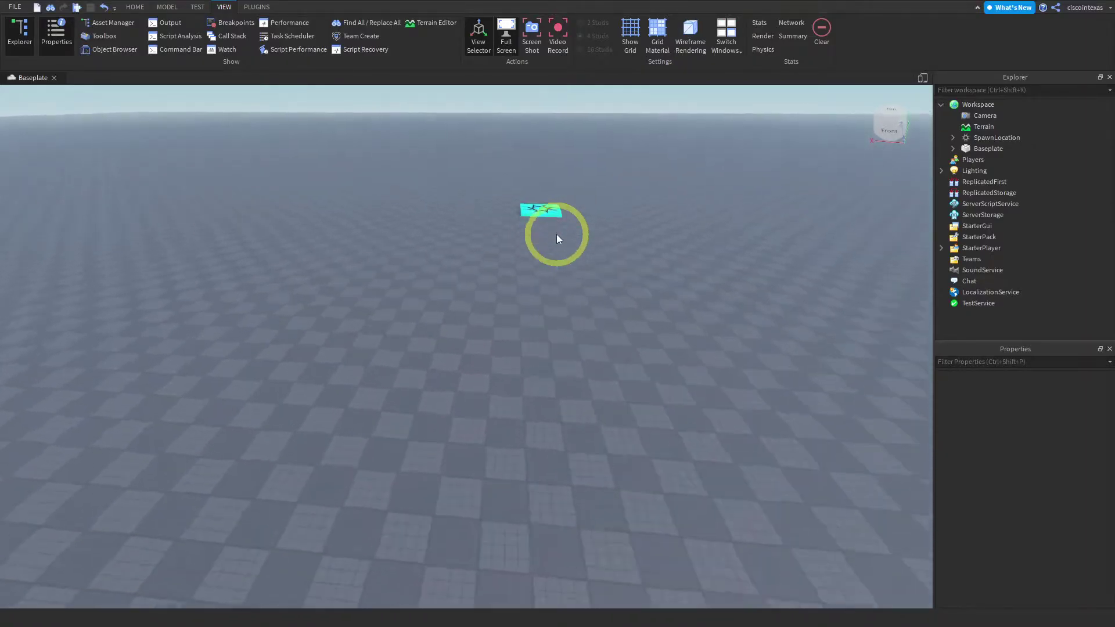
key(w)
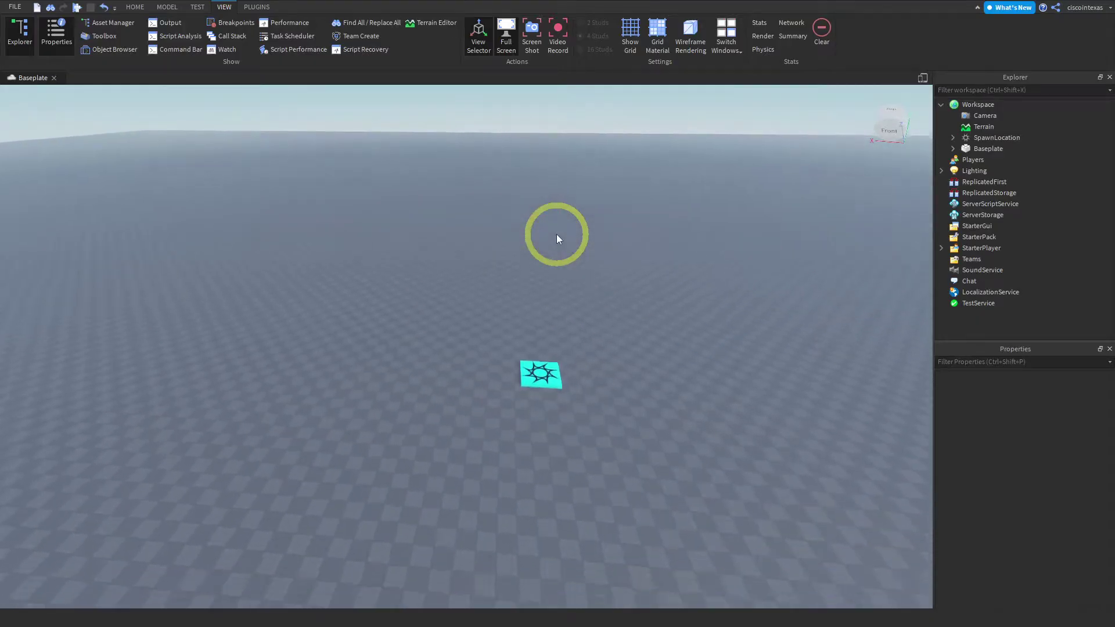
Step: Raise, lower and shift the camera sideways, and bring it up close to the spawn location
key(q)
key(e)
key(a)
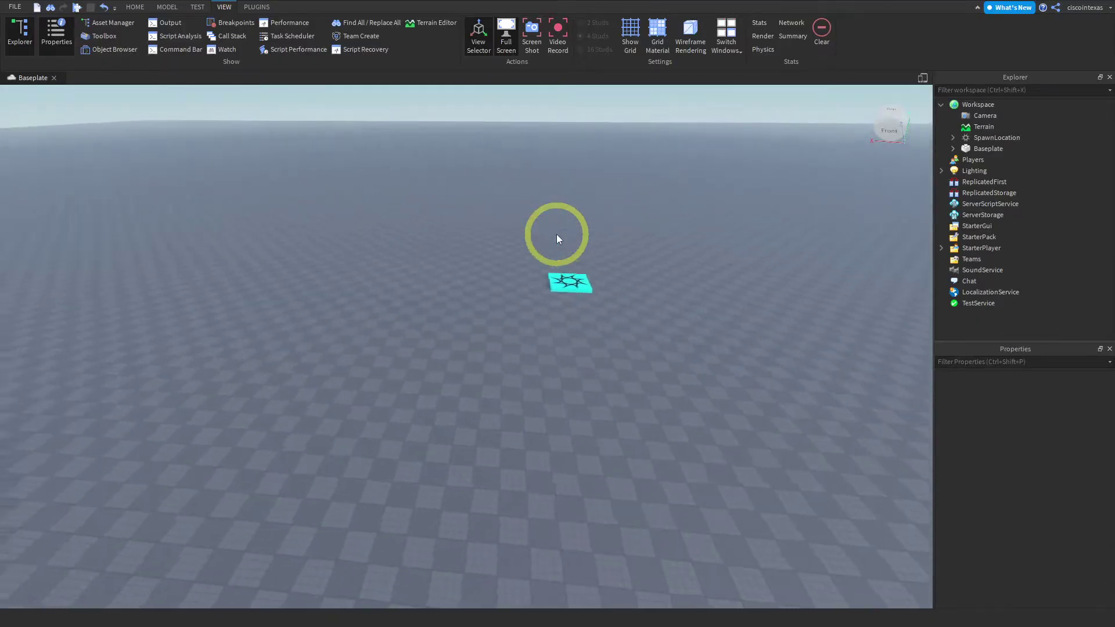
key(d)
key(d)
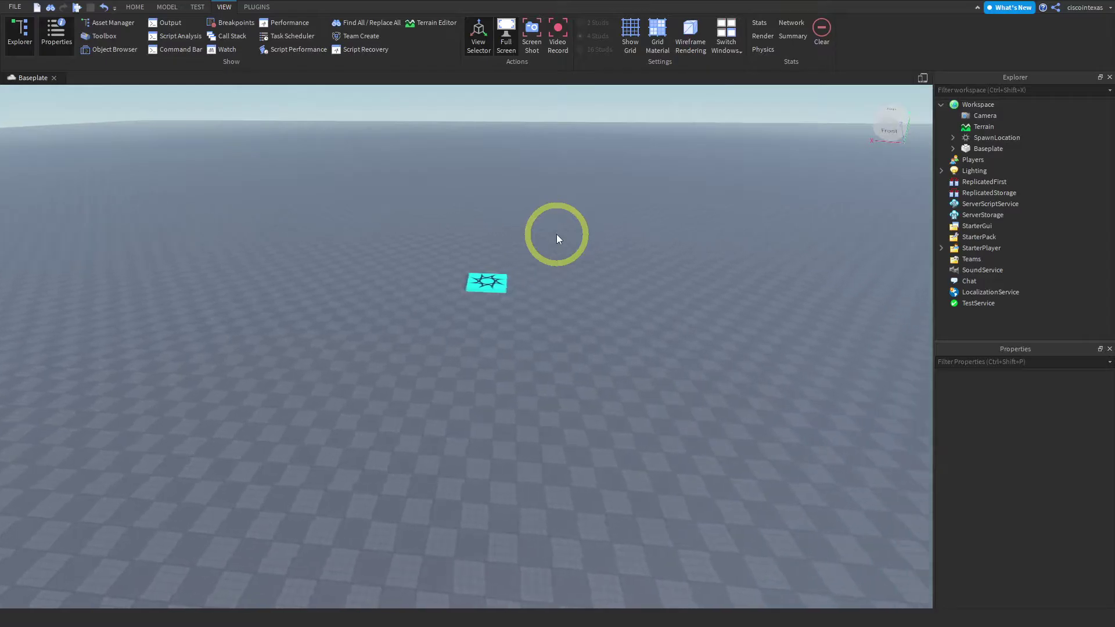
key(q)
key(w)
key(w)
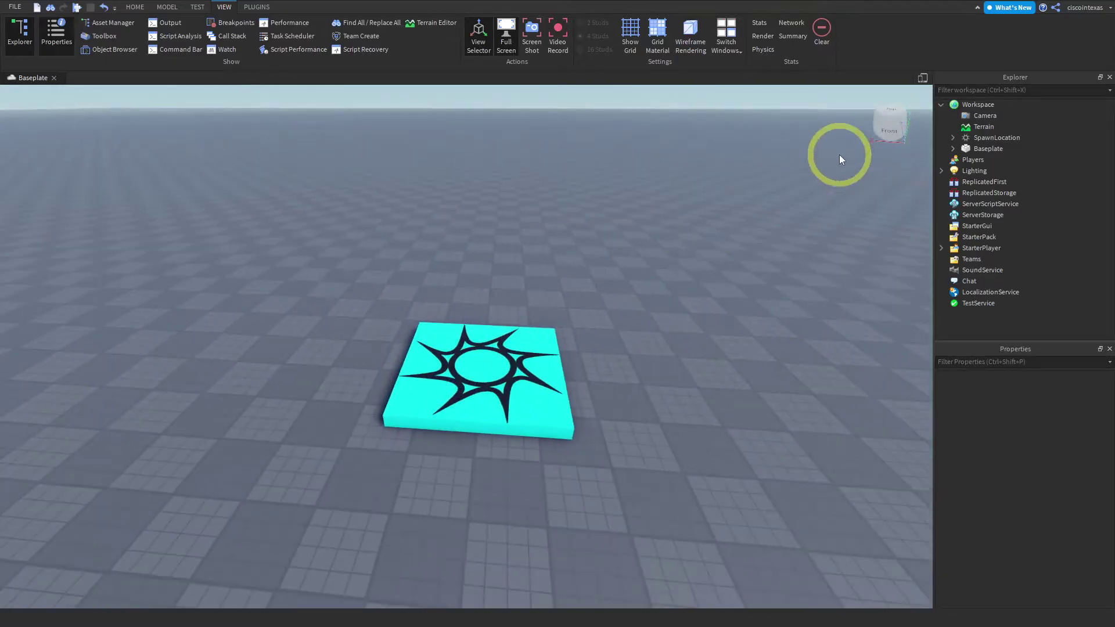
Step: Switch to the Top view and move the camera until the spawn location sits near the viewport's center
click(892, 115)
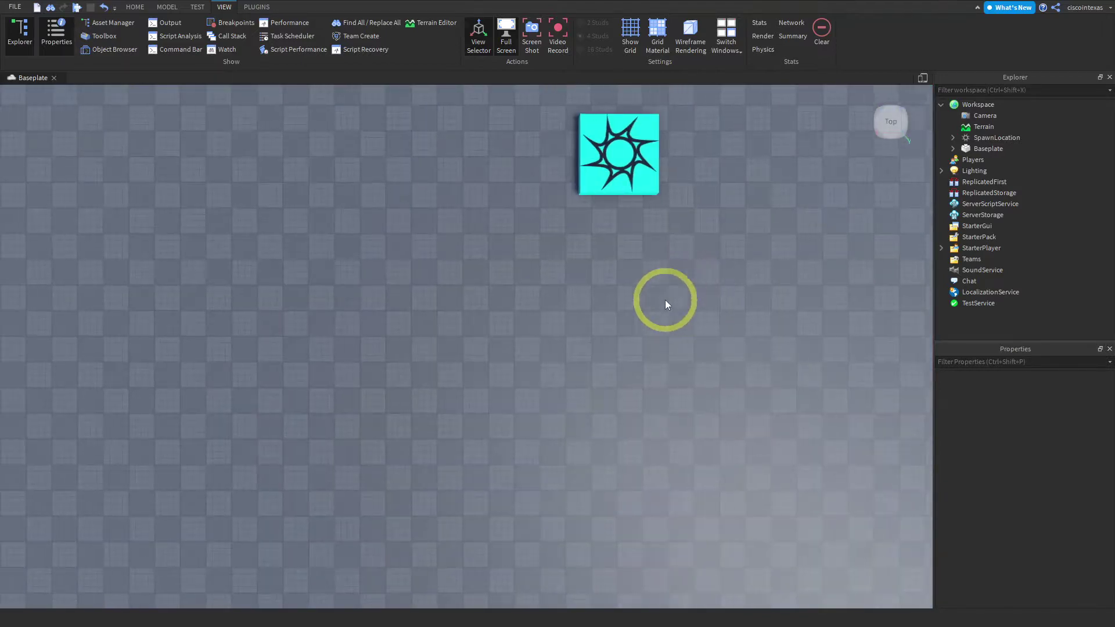
key(d)
key(w)
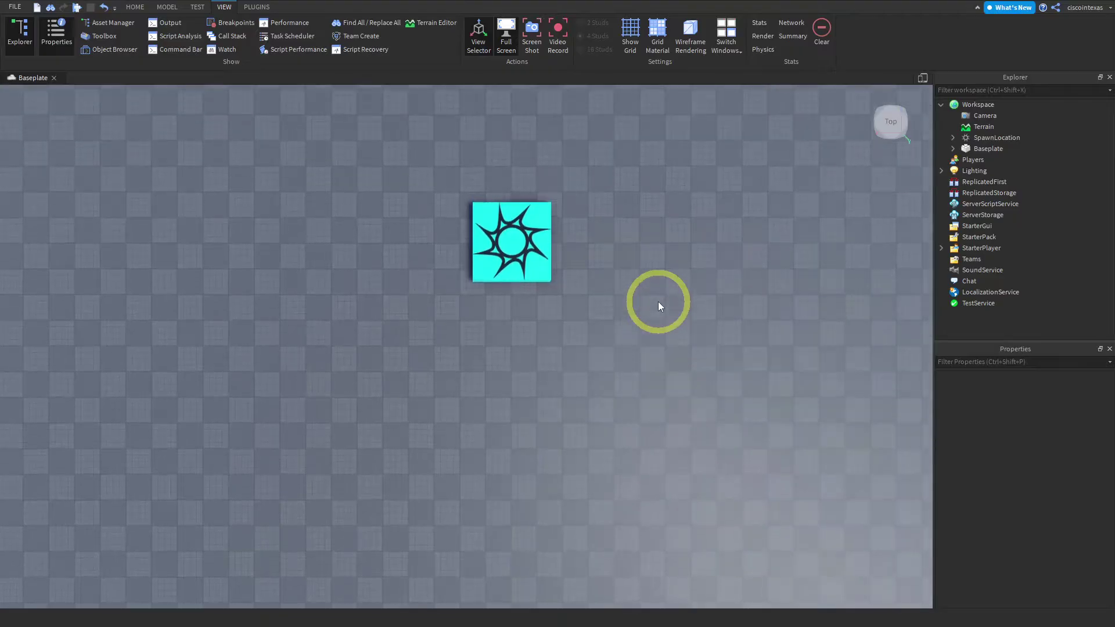
key(w)
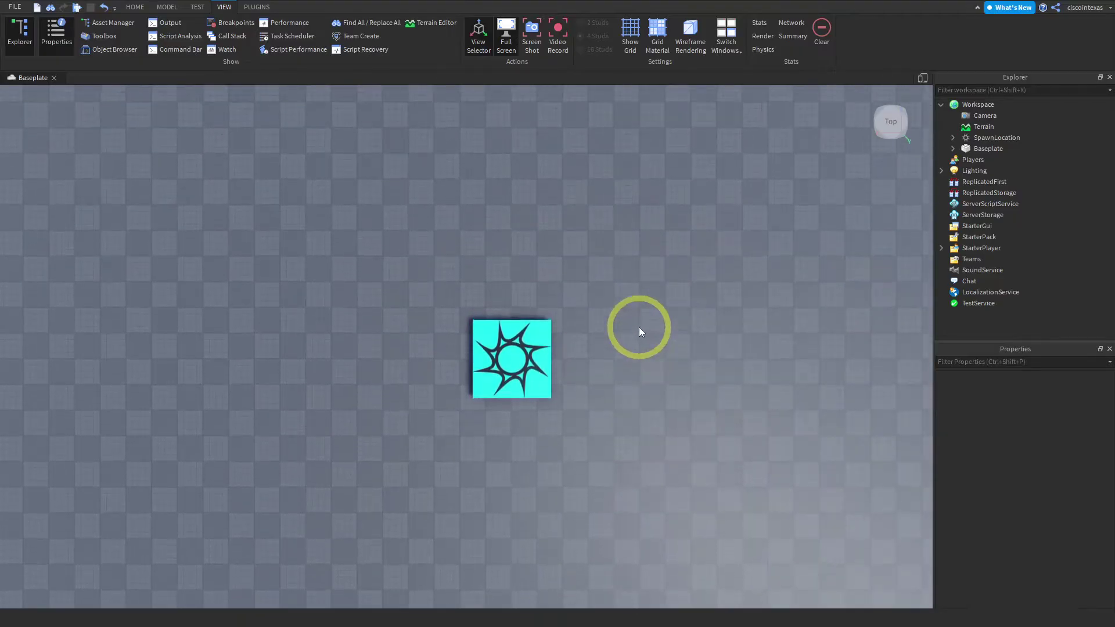